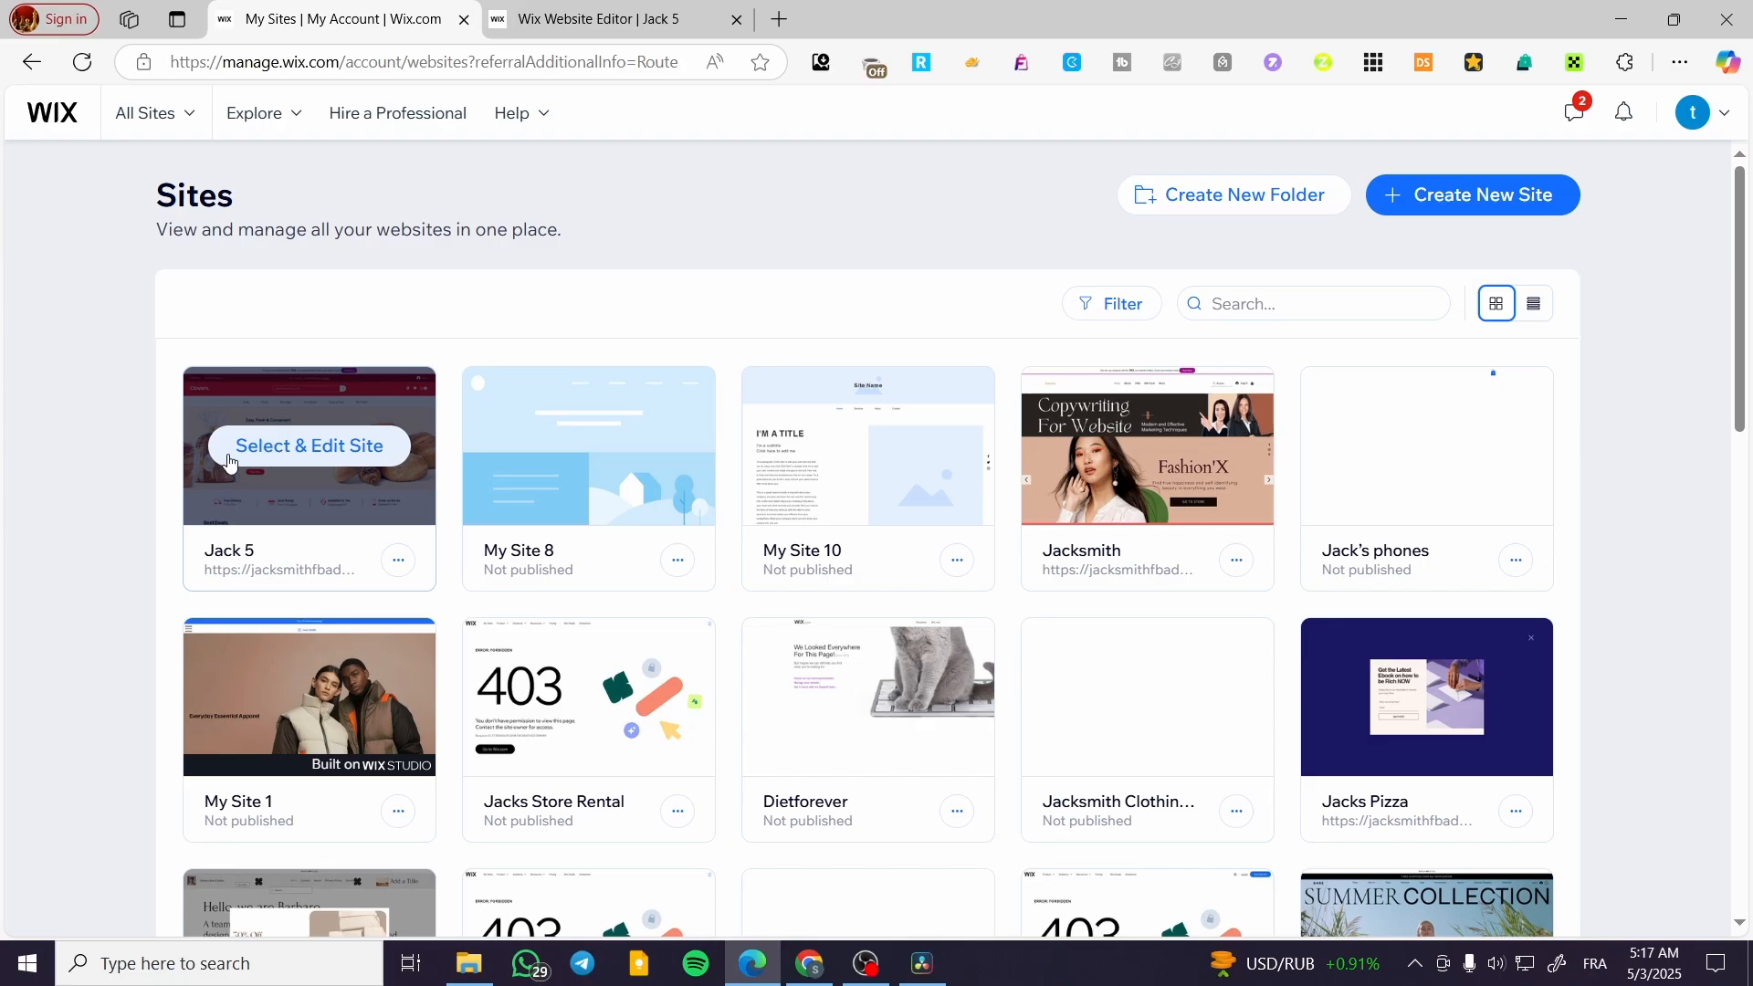
# Open the Jack 5 site in the website editor and select the header's horizontal menu
pyautogui.click(283, 464)
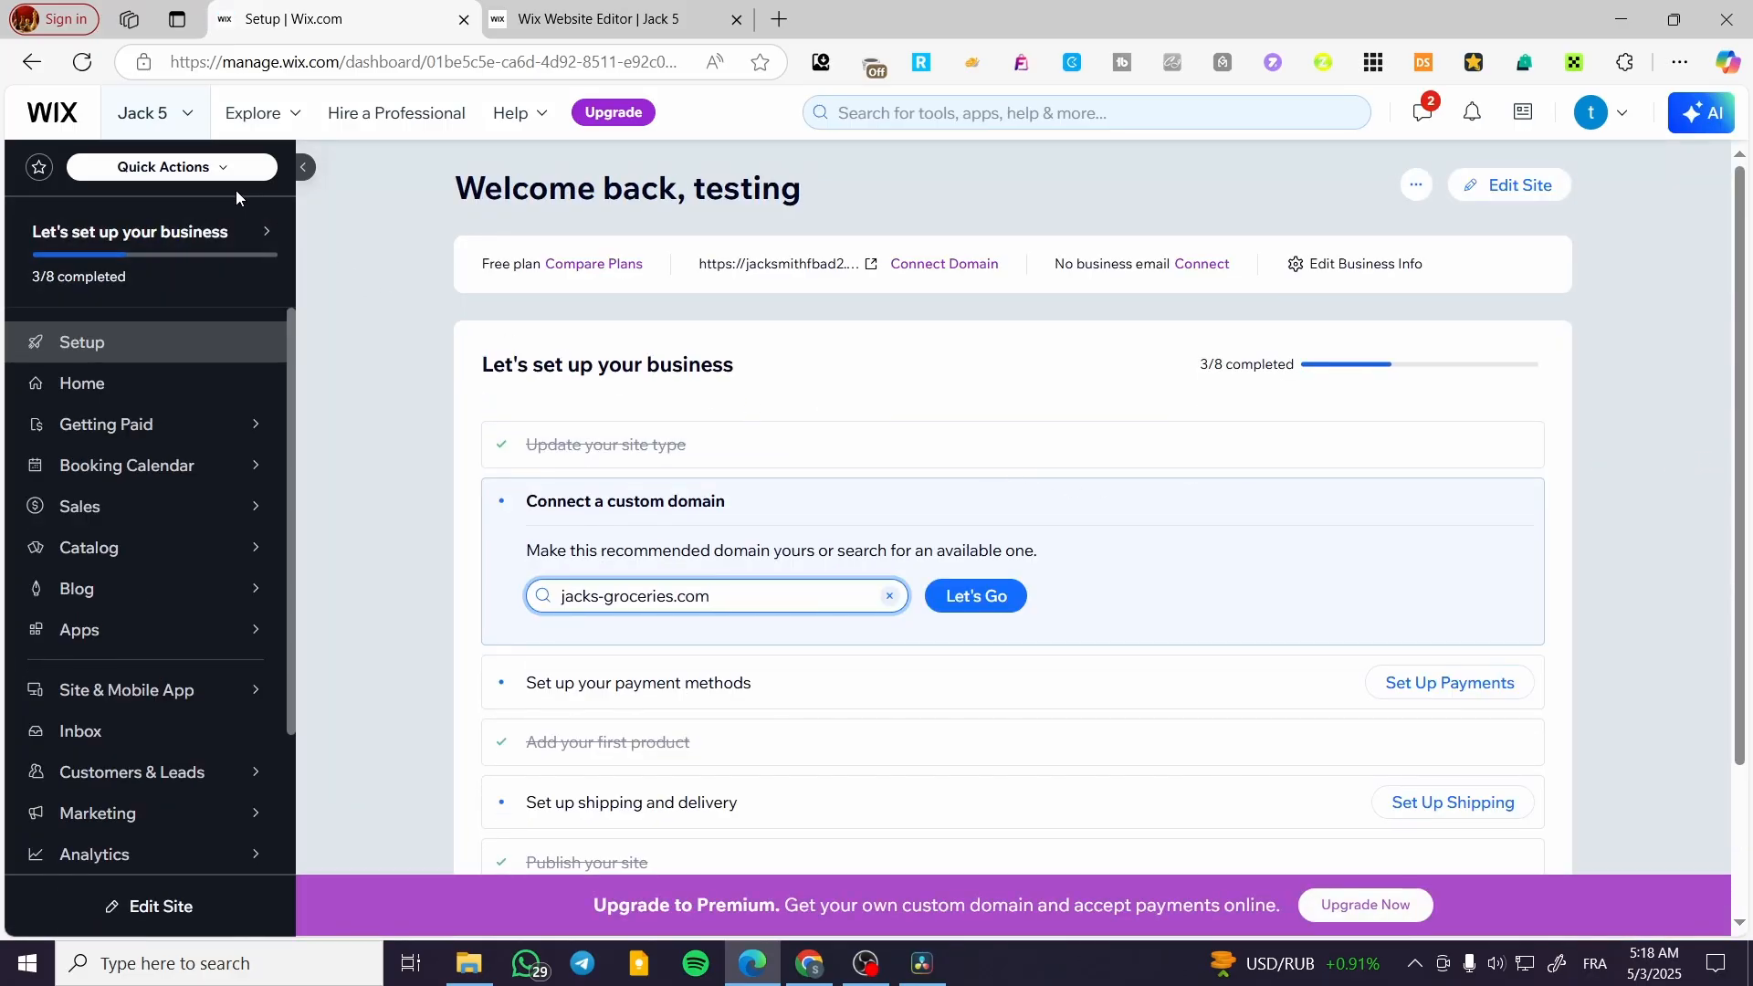
pyautogui.click(1536, 196)
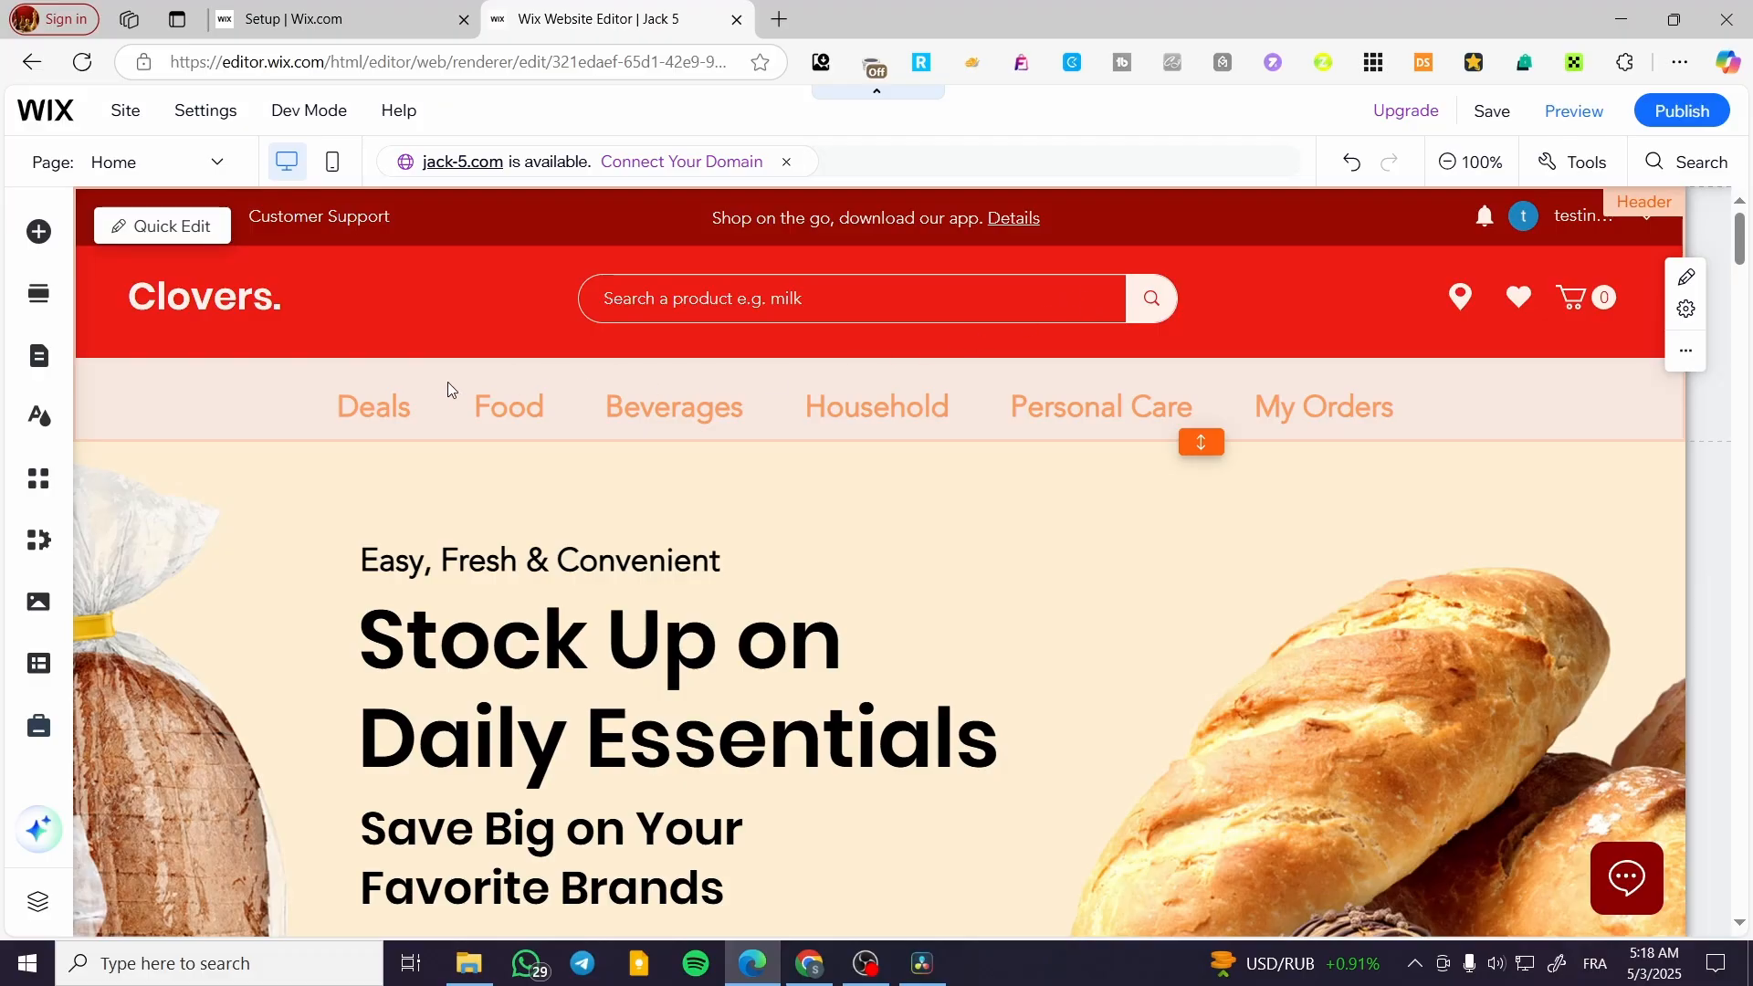
pyautogui.click(338, 409)
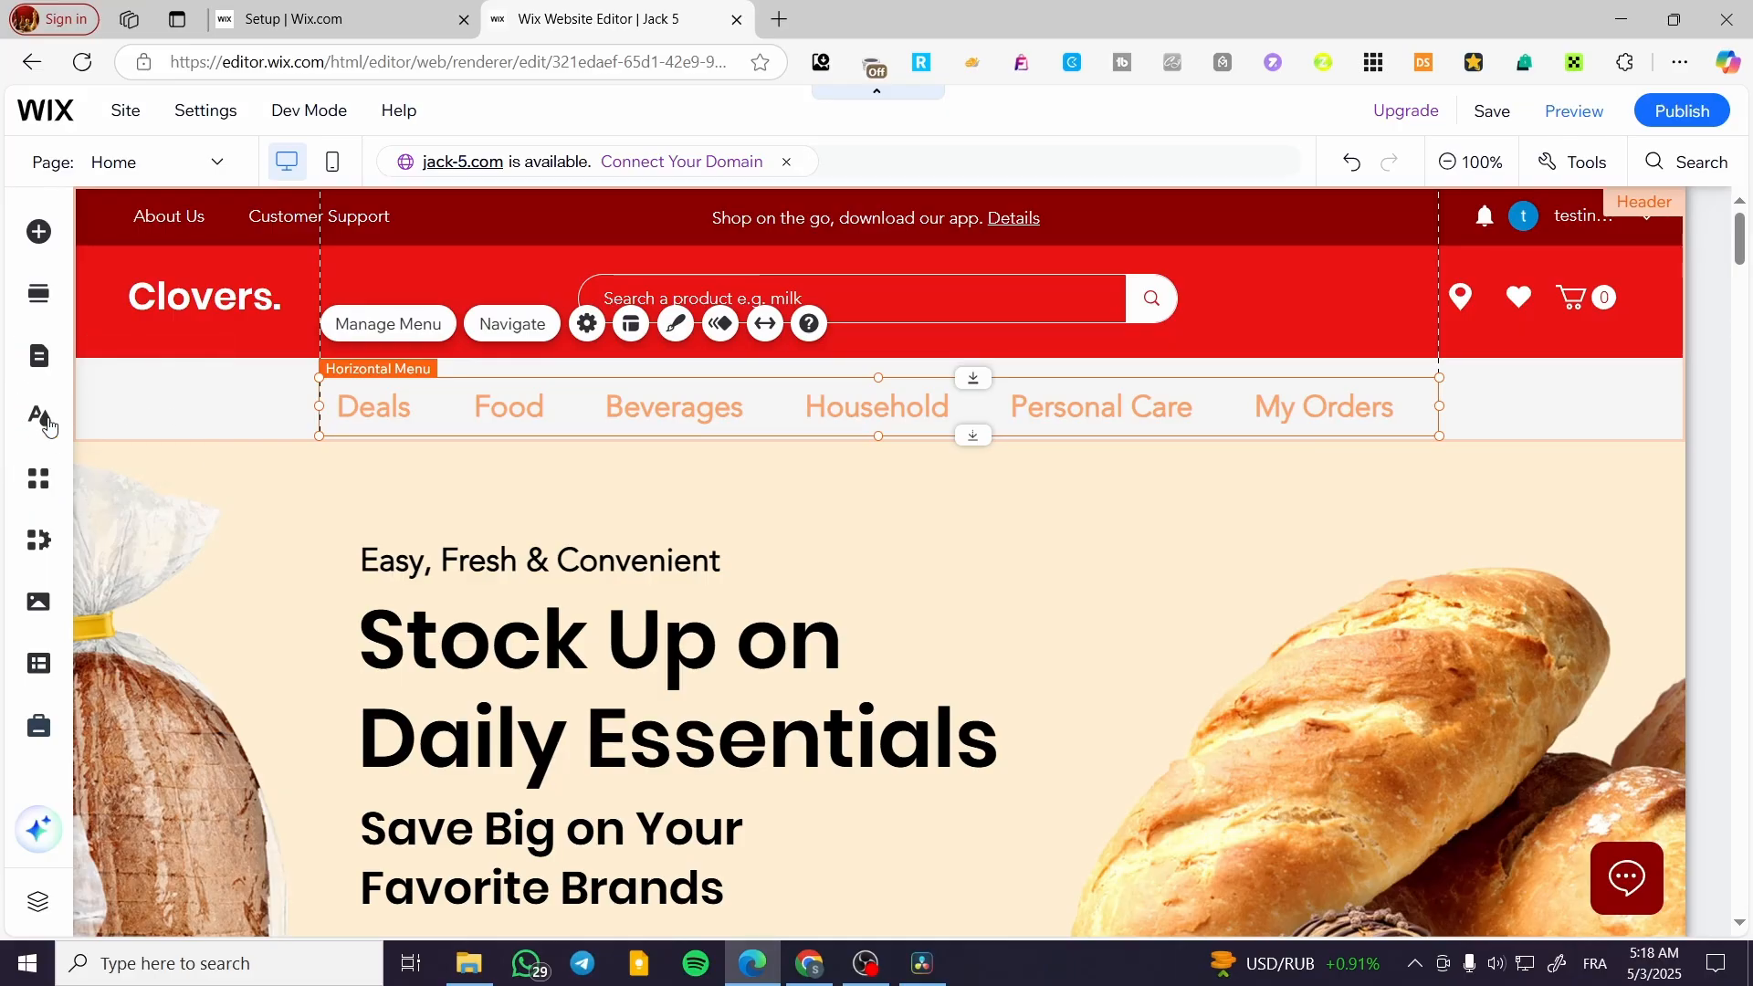
# Review the site's pages, links and dropdown items in the Site Menu list
pyautogui.click(34, 358)
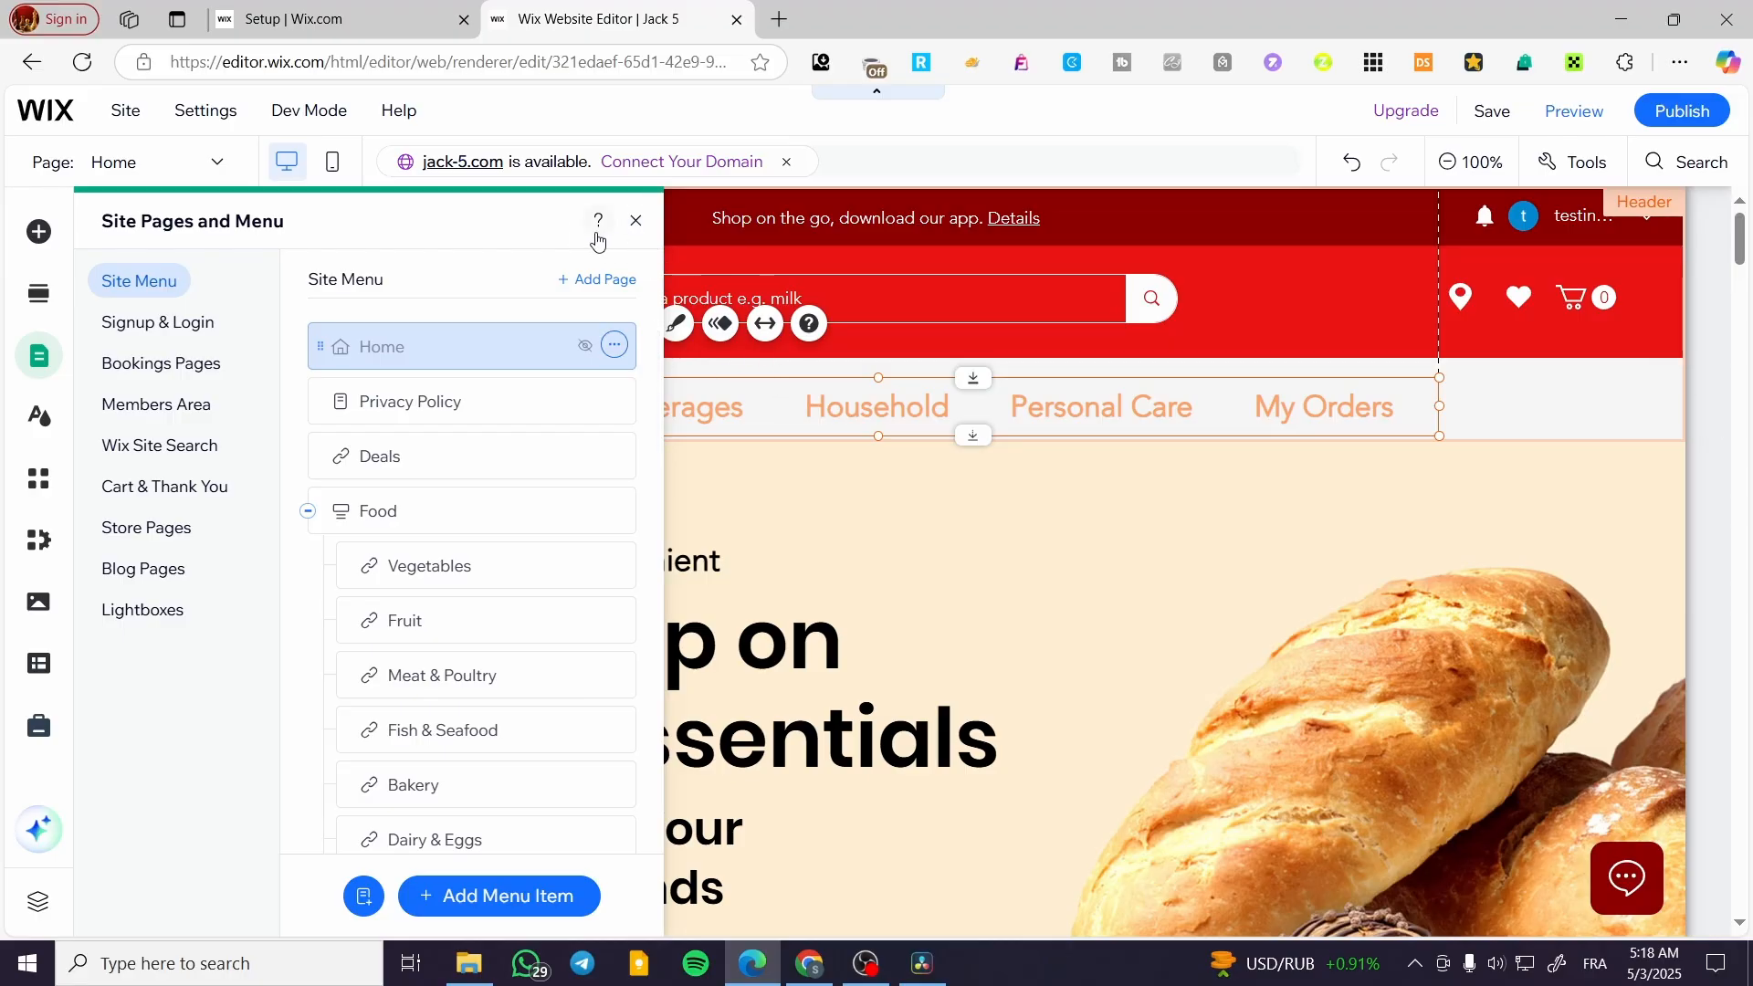
pyautogui.click(633, 223)
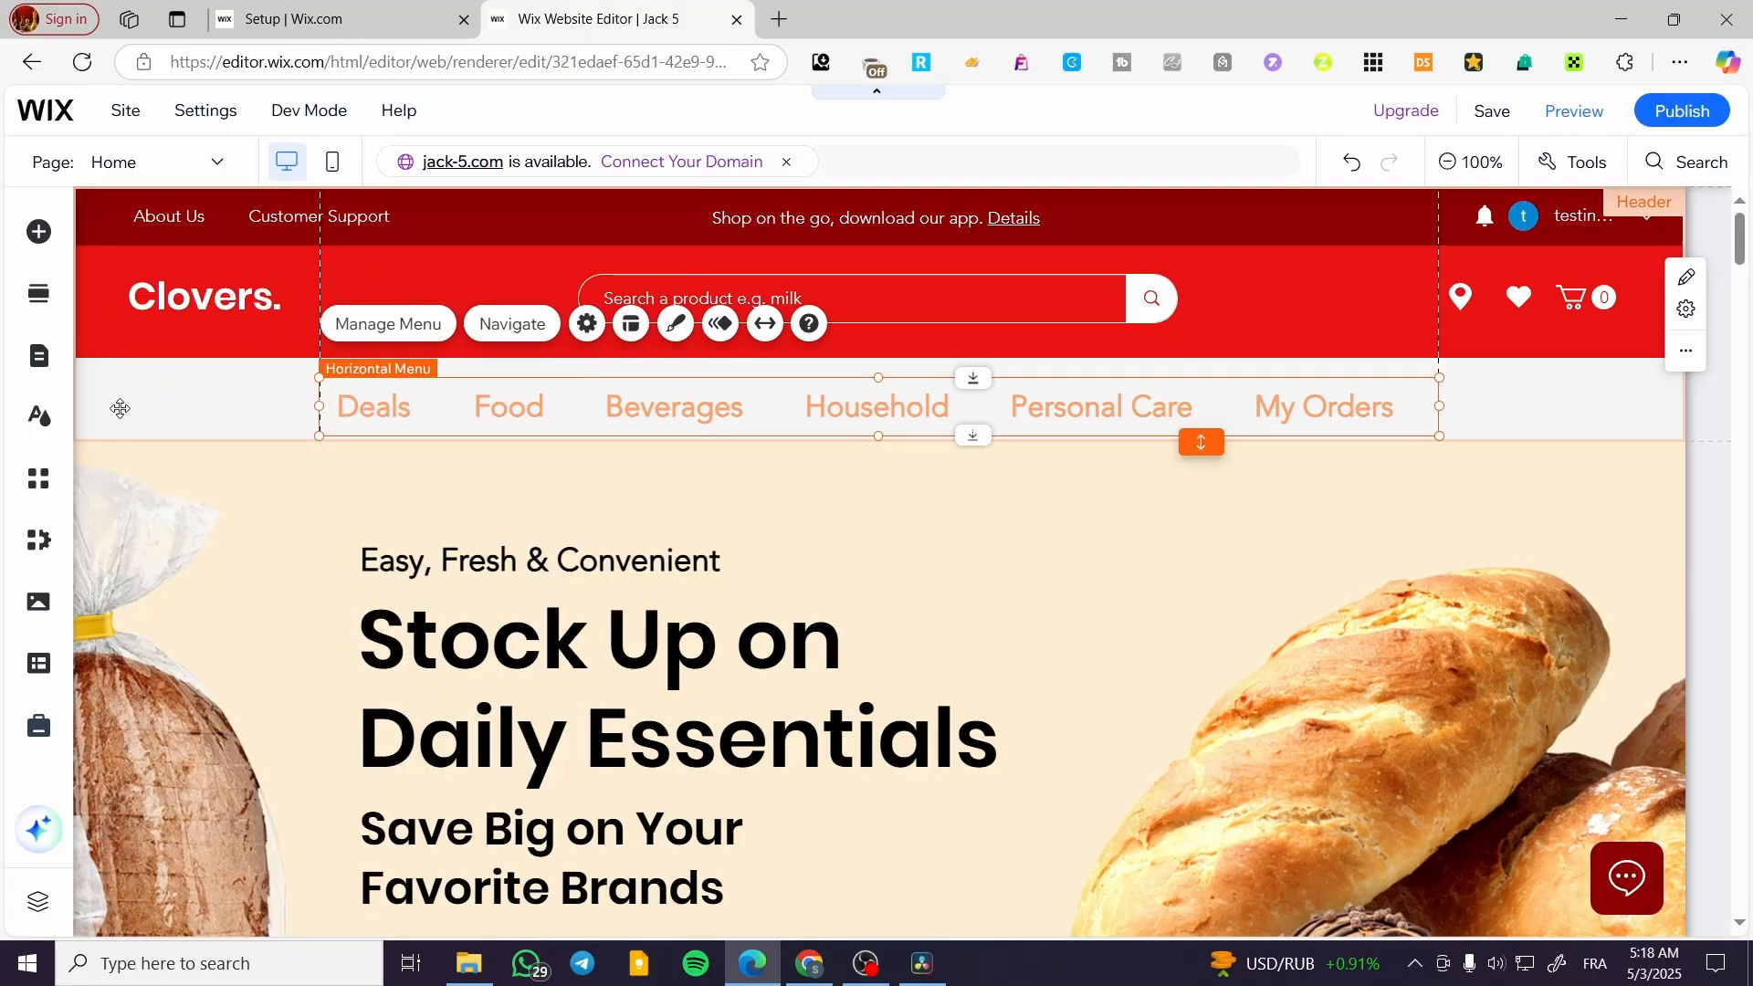
pyautogui.click(38, 355)
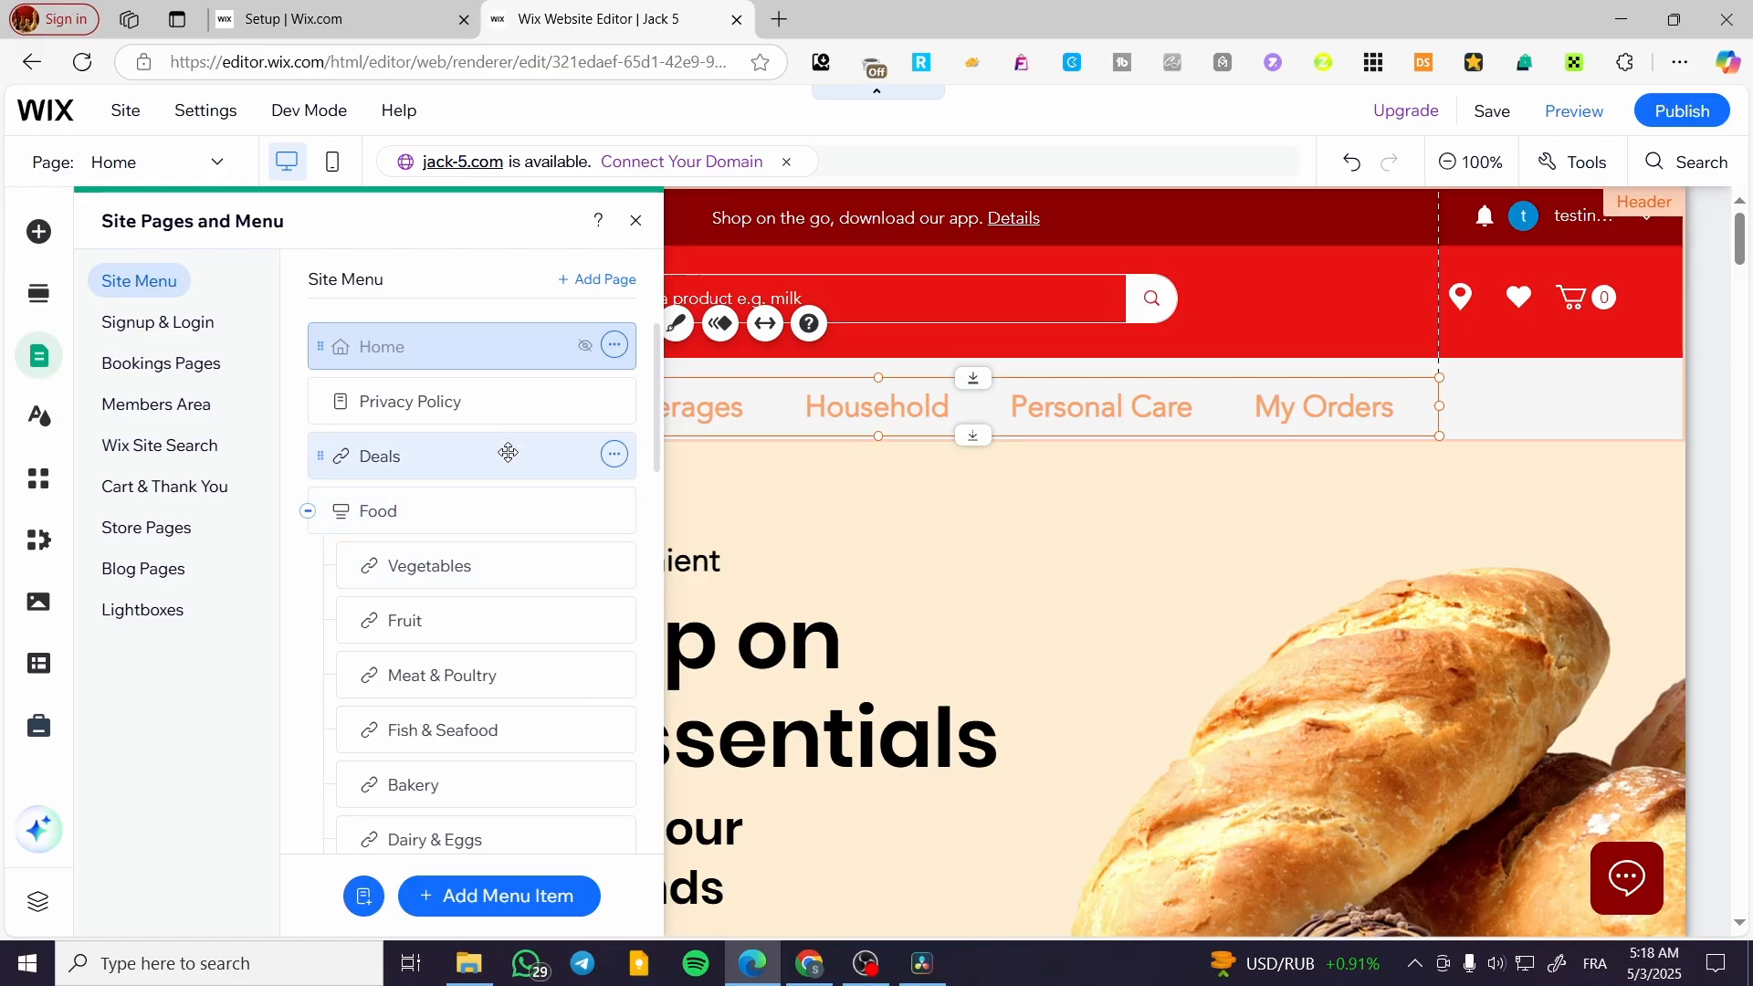
pyautogui.scroll(-5, 512, 638)
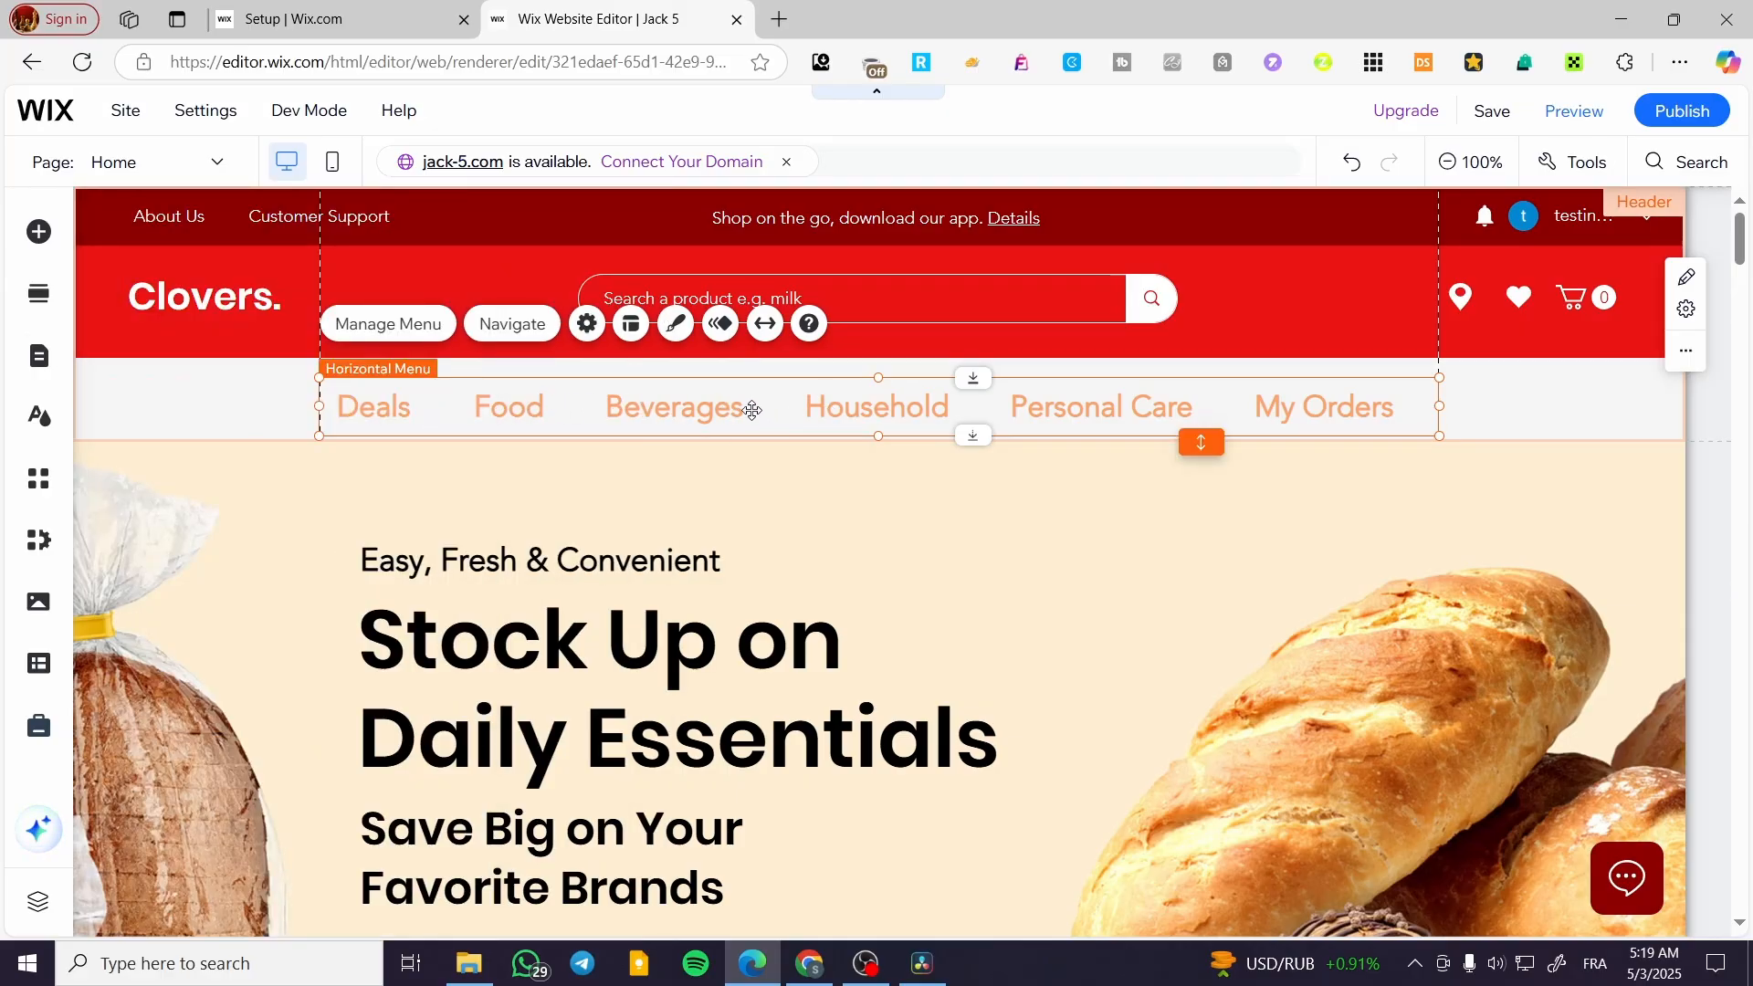
# Save the site and preview the submenus of the header menu on the Home page
pyautogui.click(1508, 111)
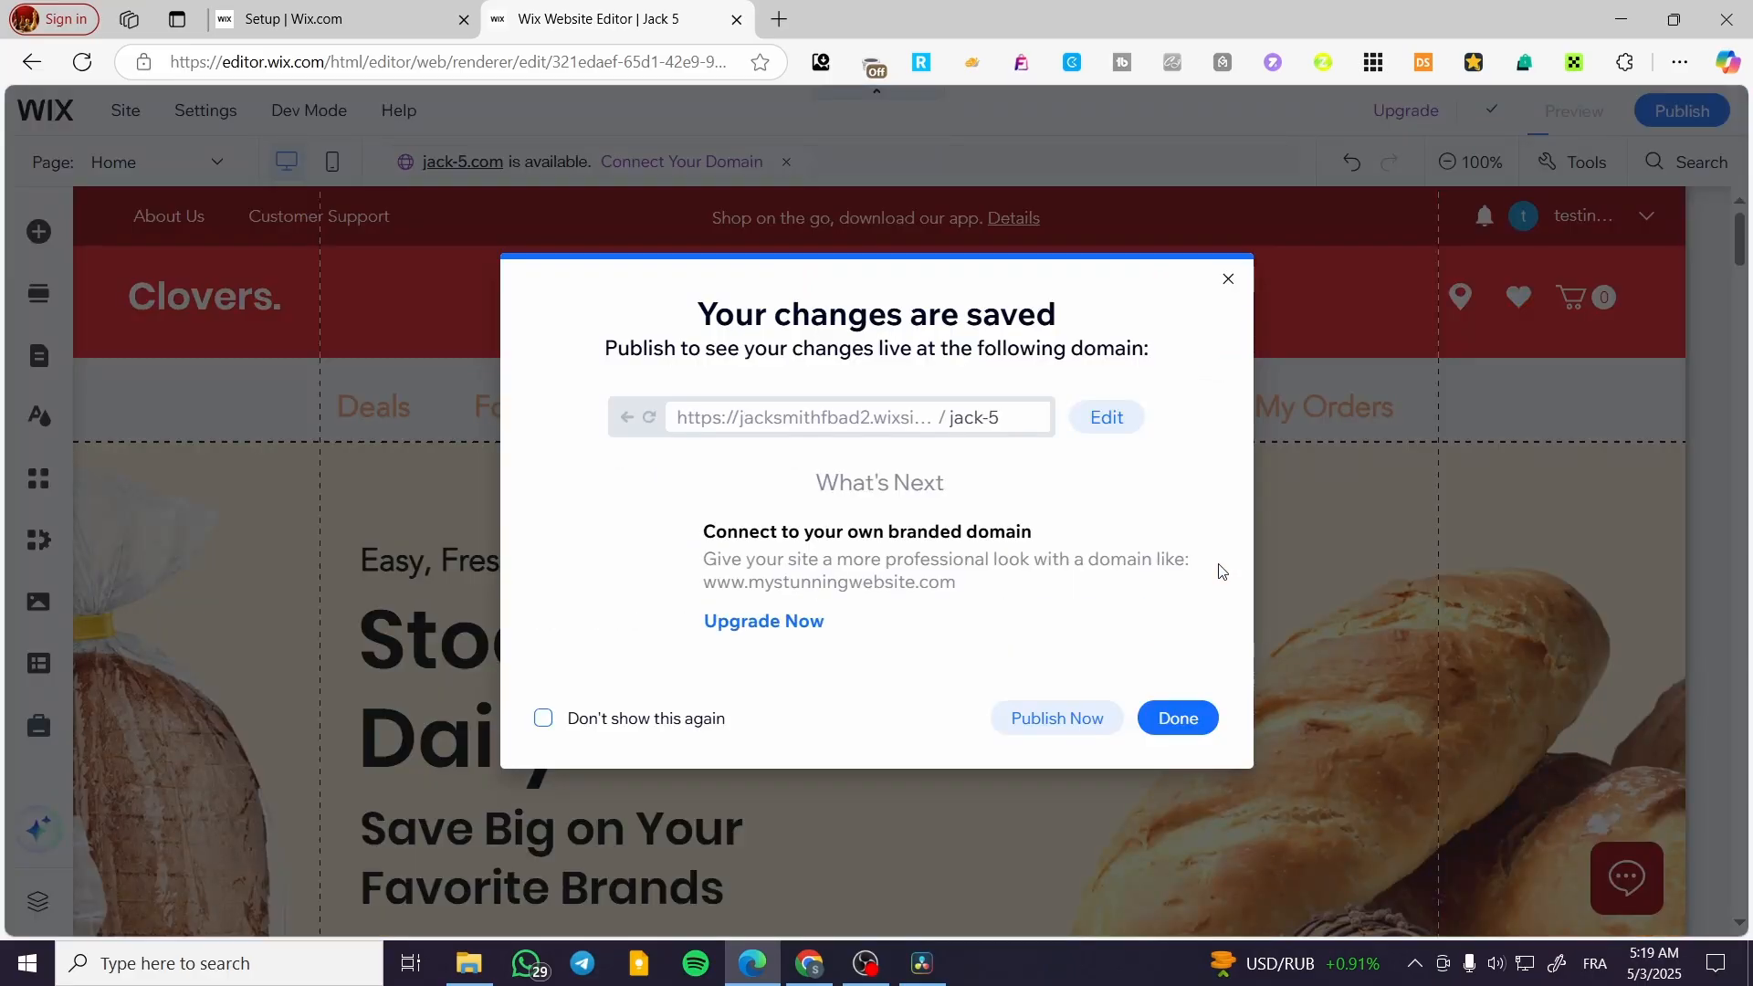
pyautogui.click(1202, 721)
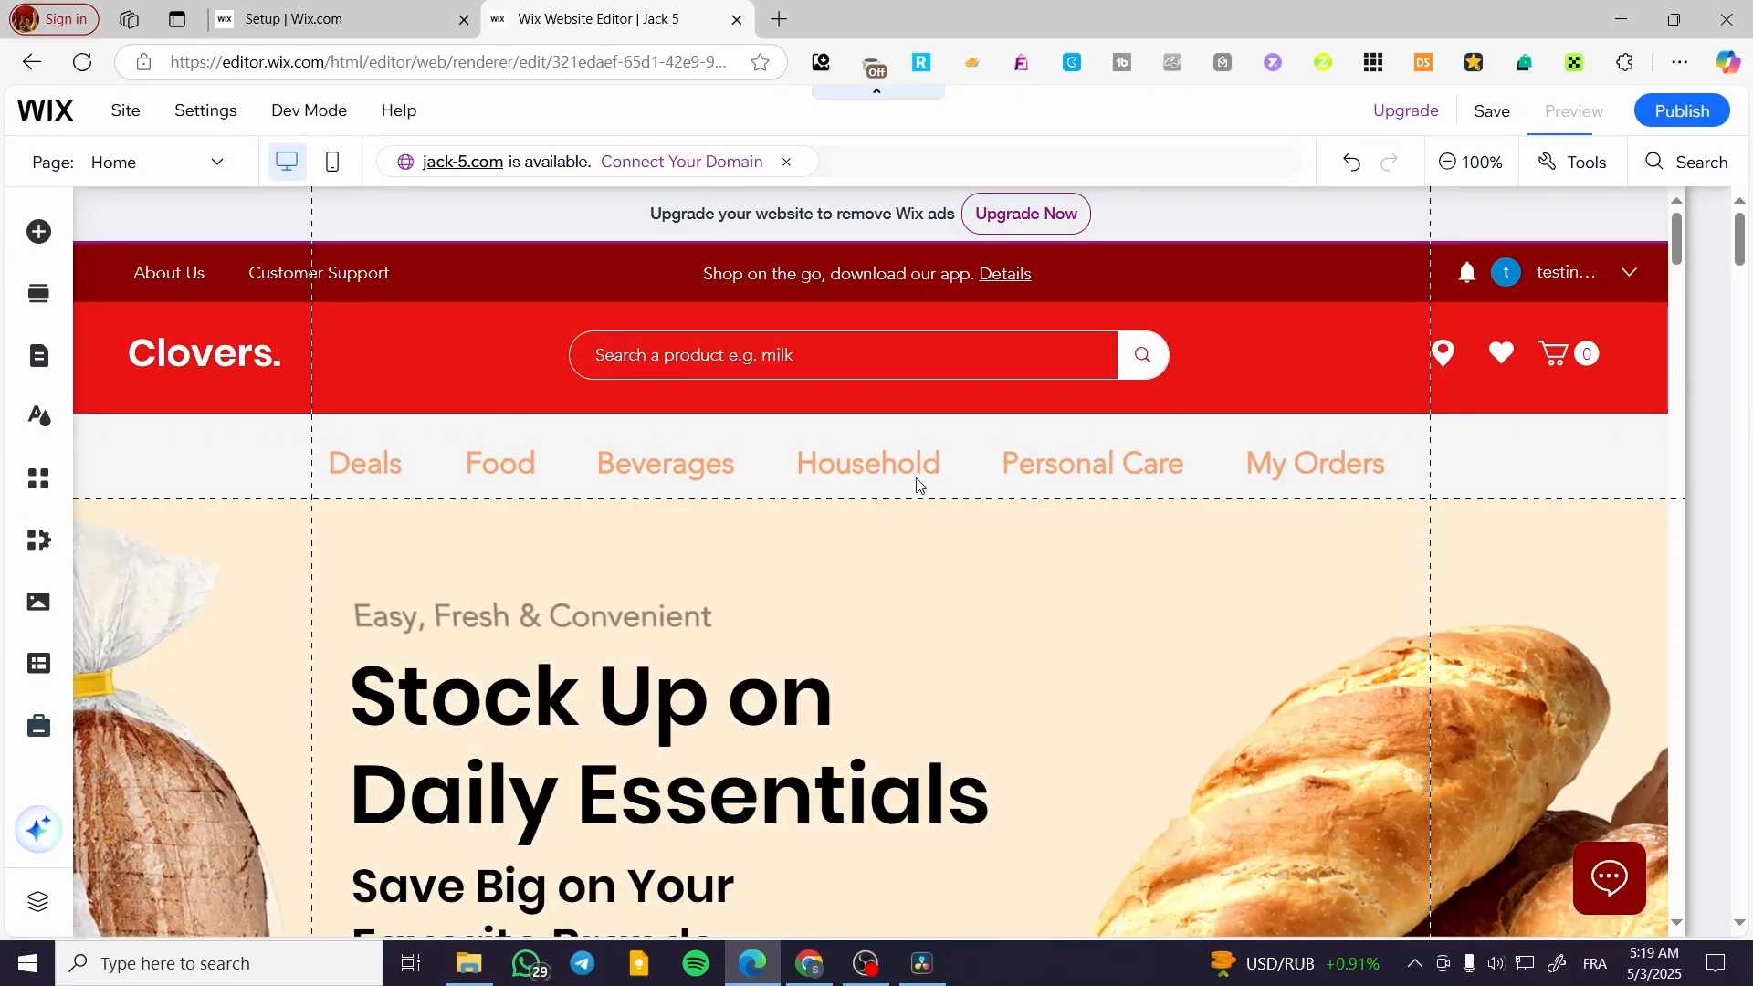
pyautogui.hotkey('ctrl', 'shift', 'p')
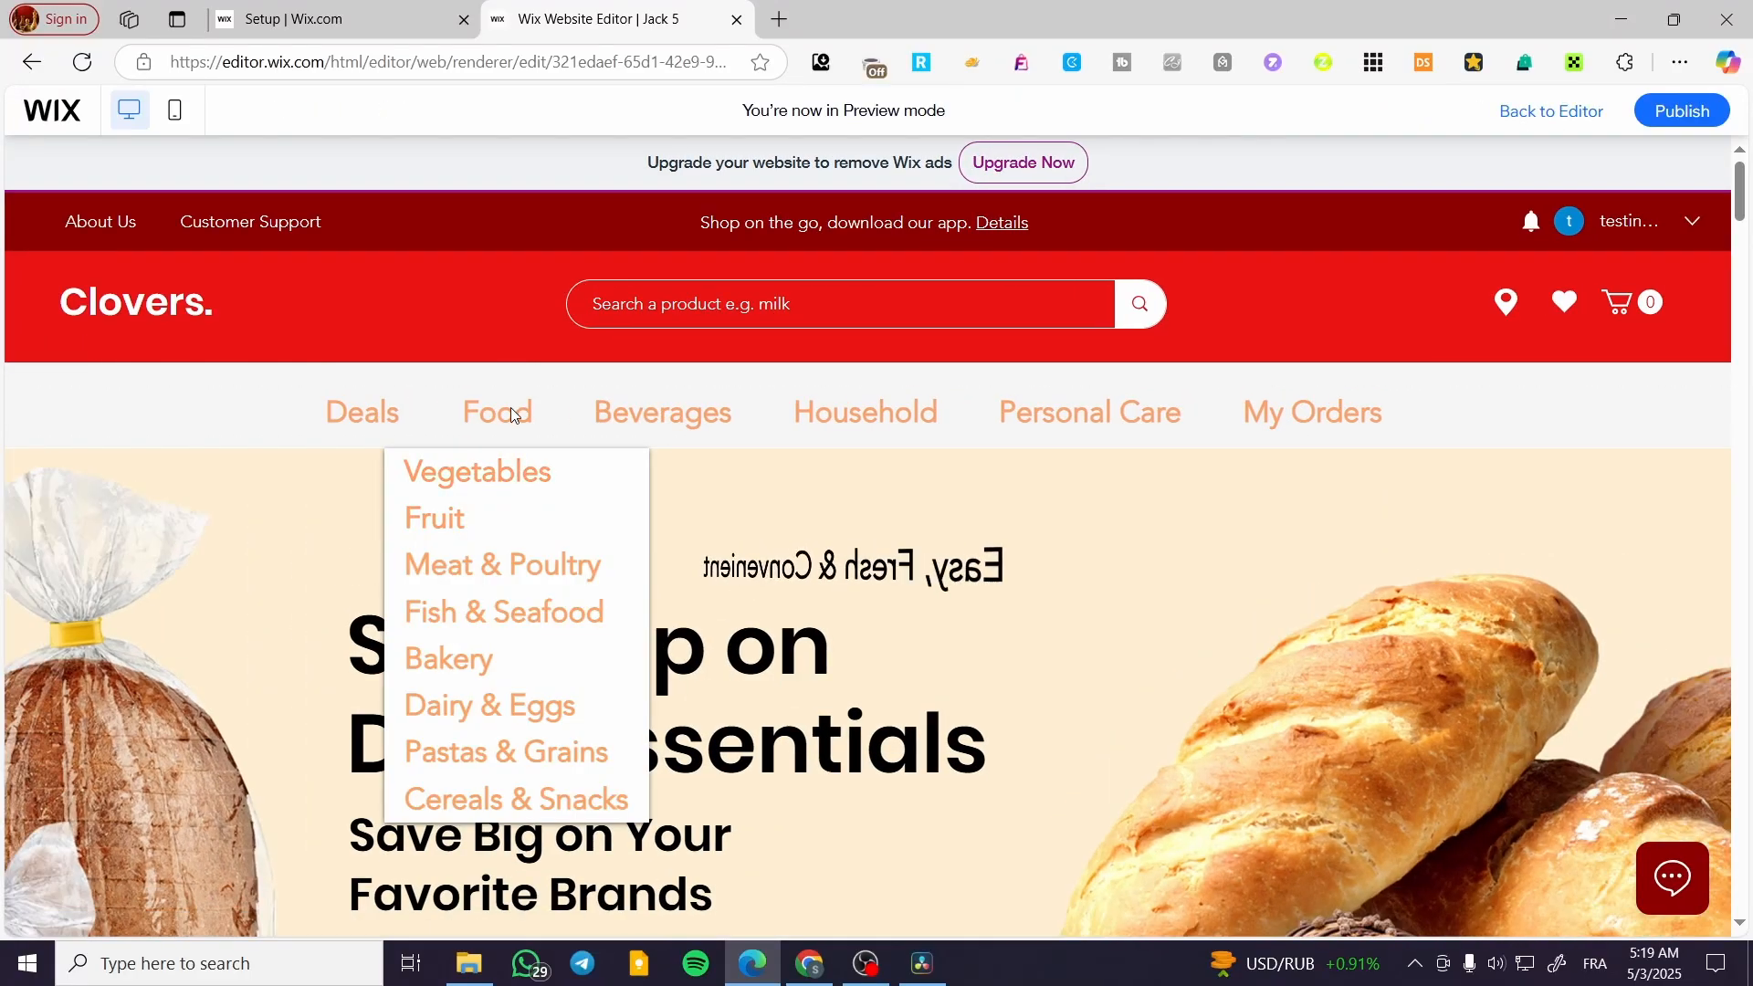
pyautogui.moveTo(668, 418)
pyautogui.moveTo(525, 411)
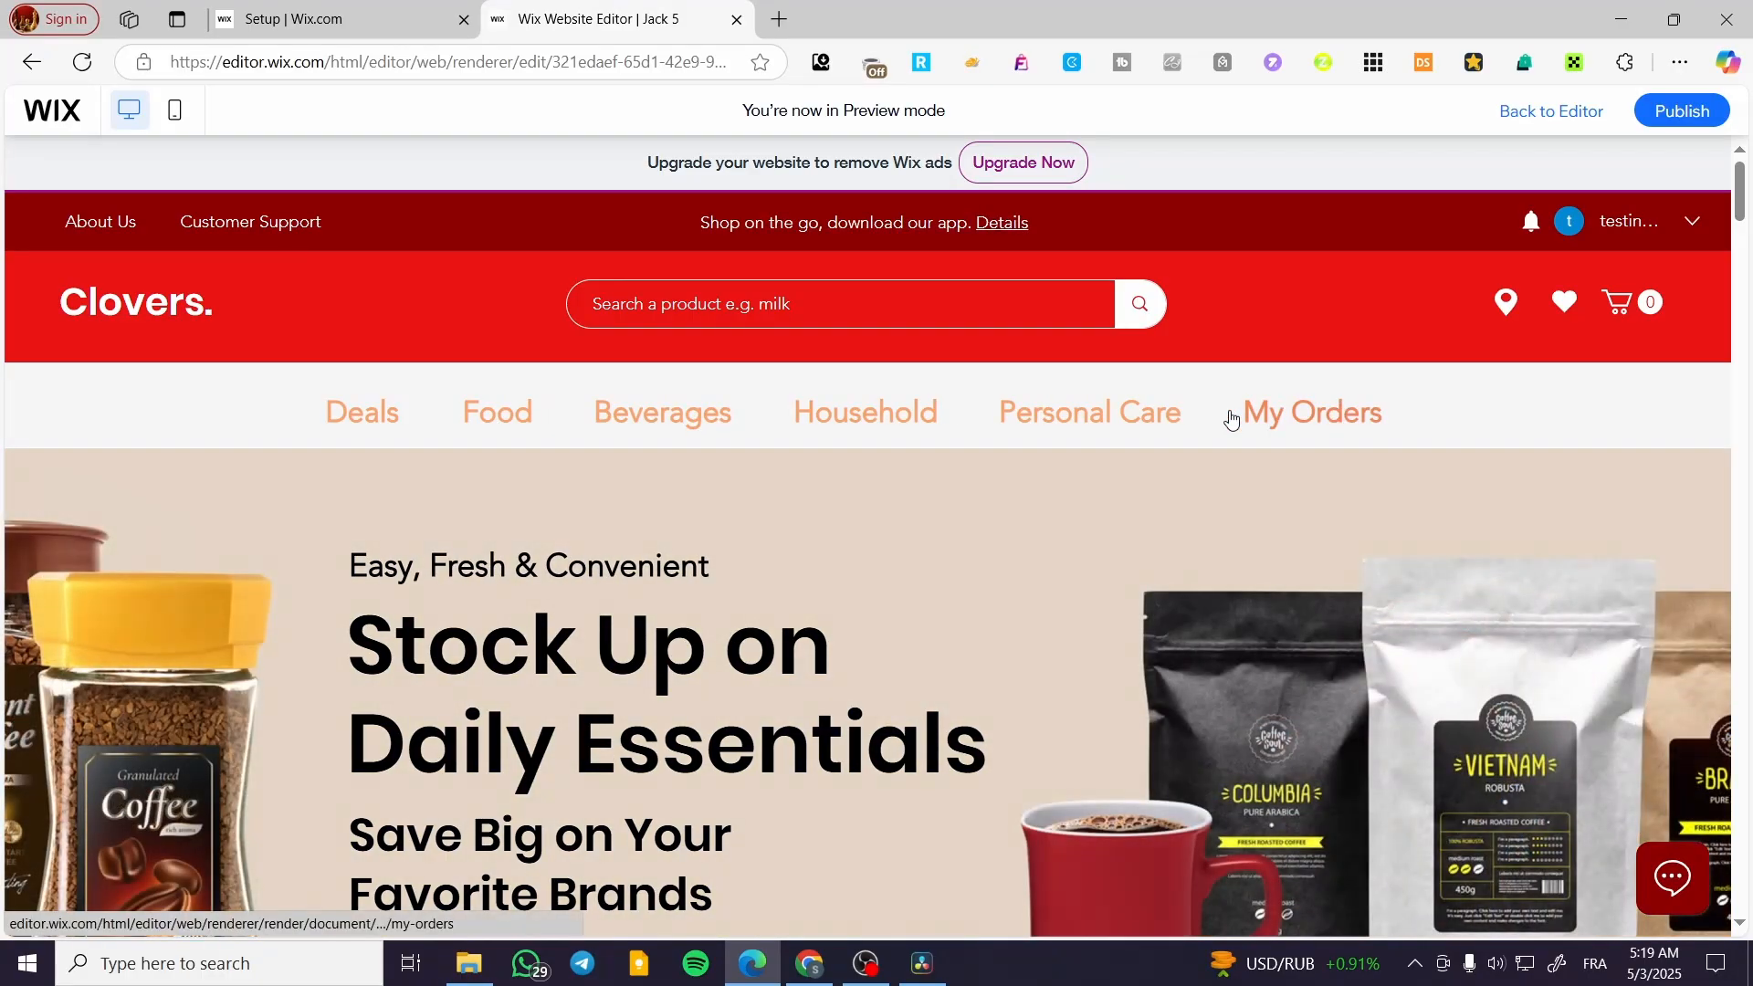
pyautogui.moveTo(961, 420)
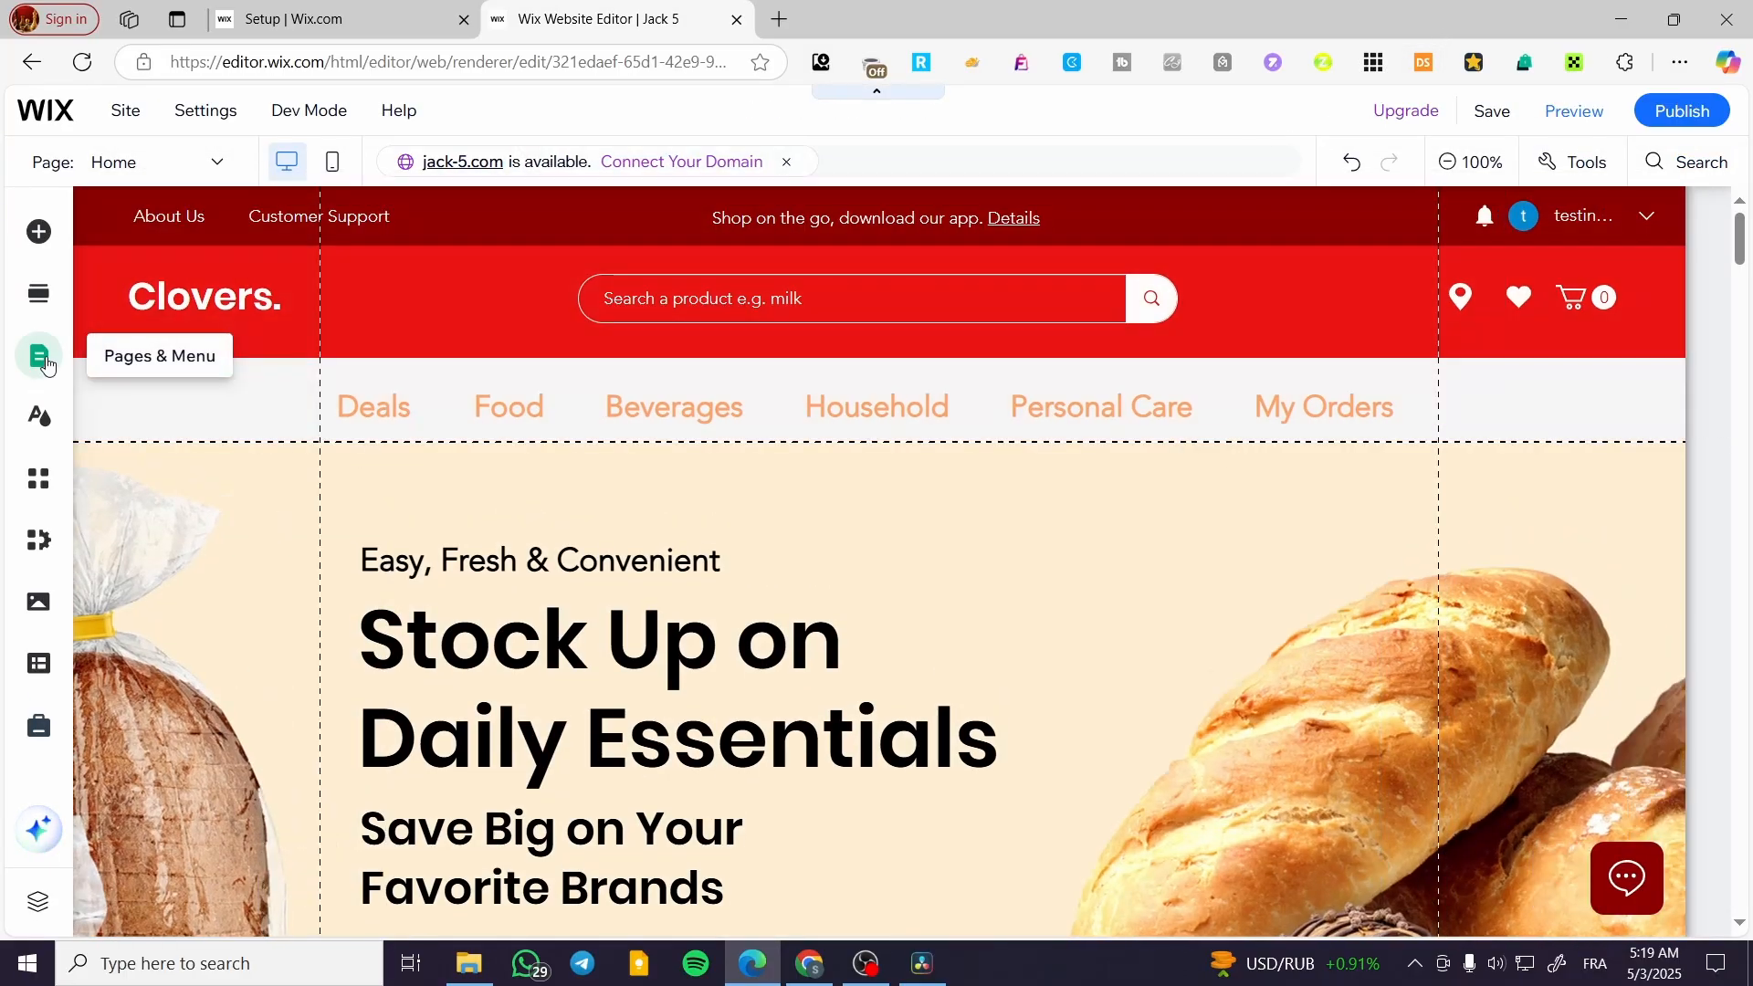
# Add a new page from the Profile template in the About category, keeping the name About
pyautogui.click(44, 359)
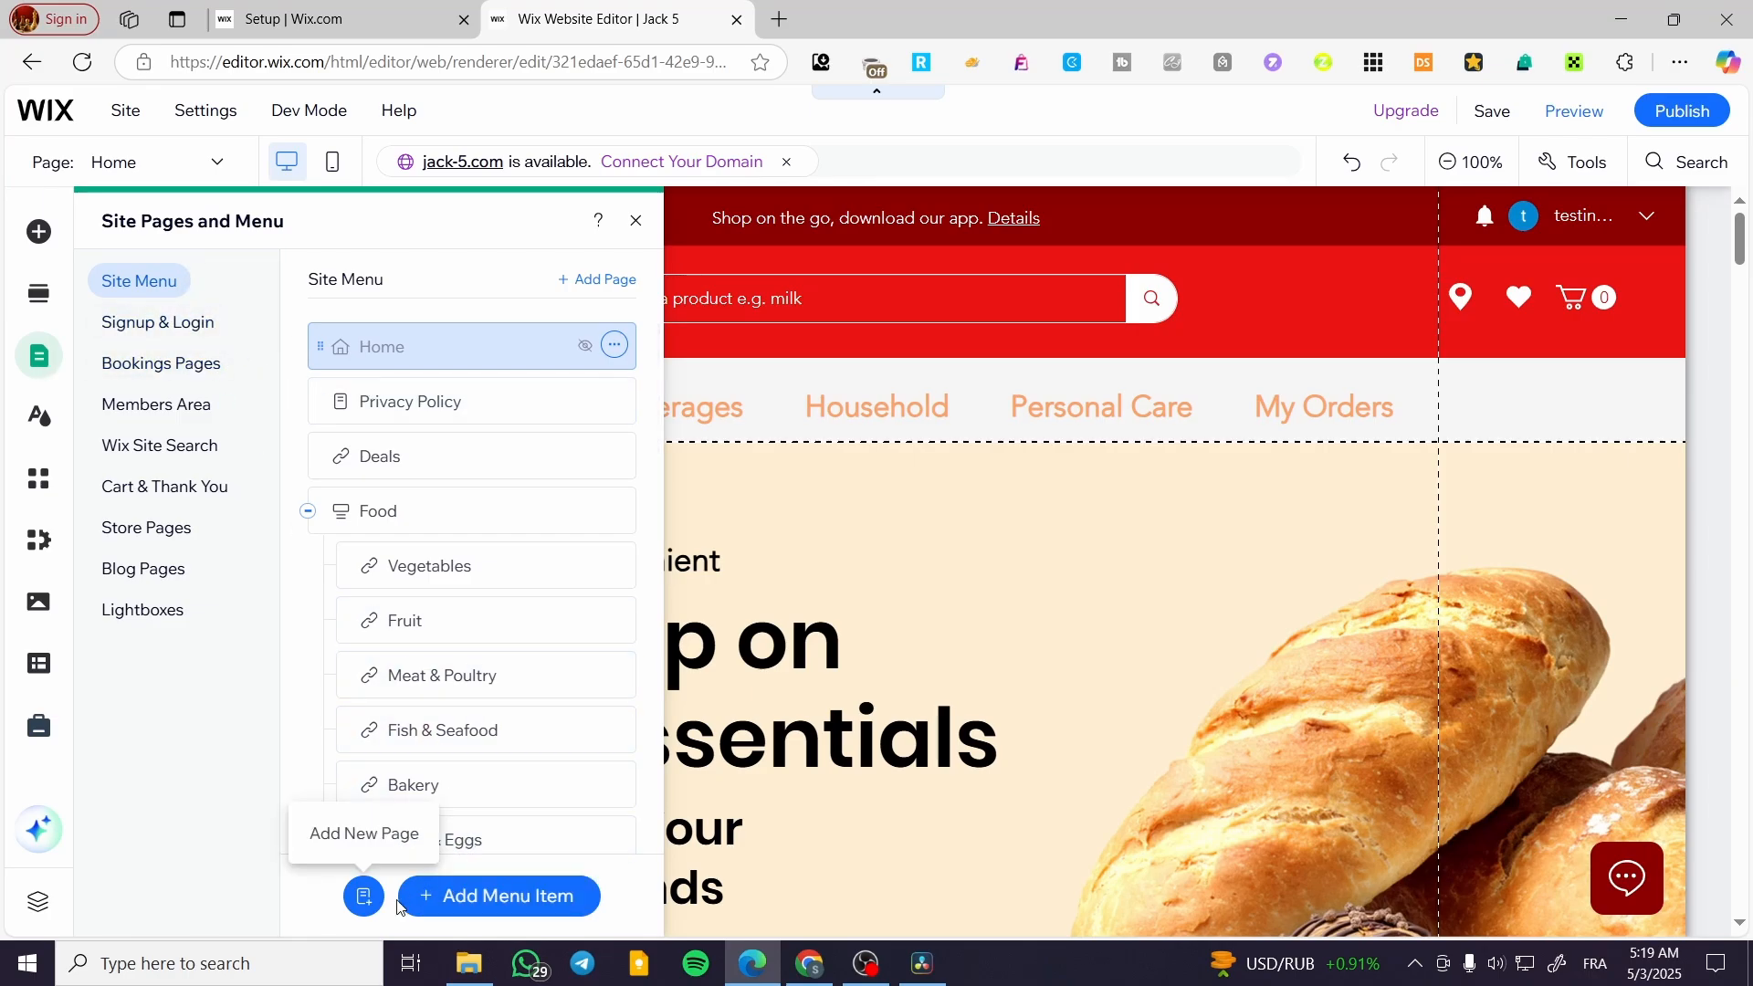
pyautogui.click(470, 908)
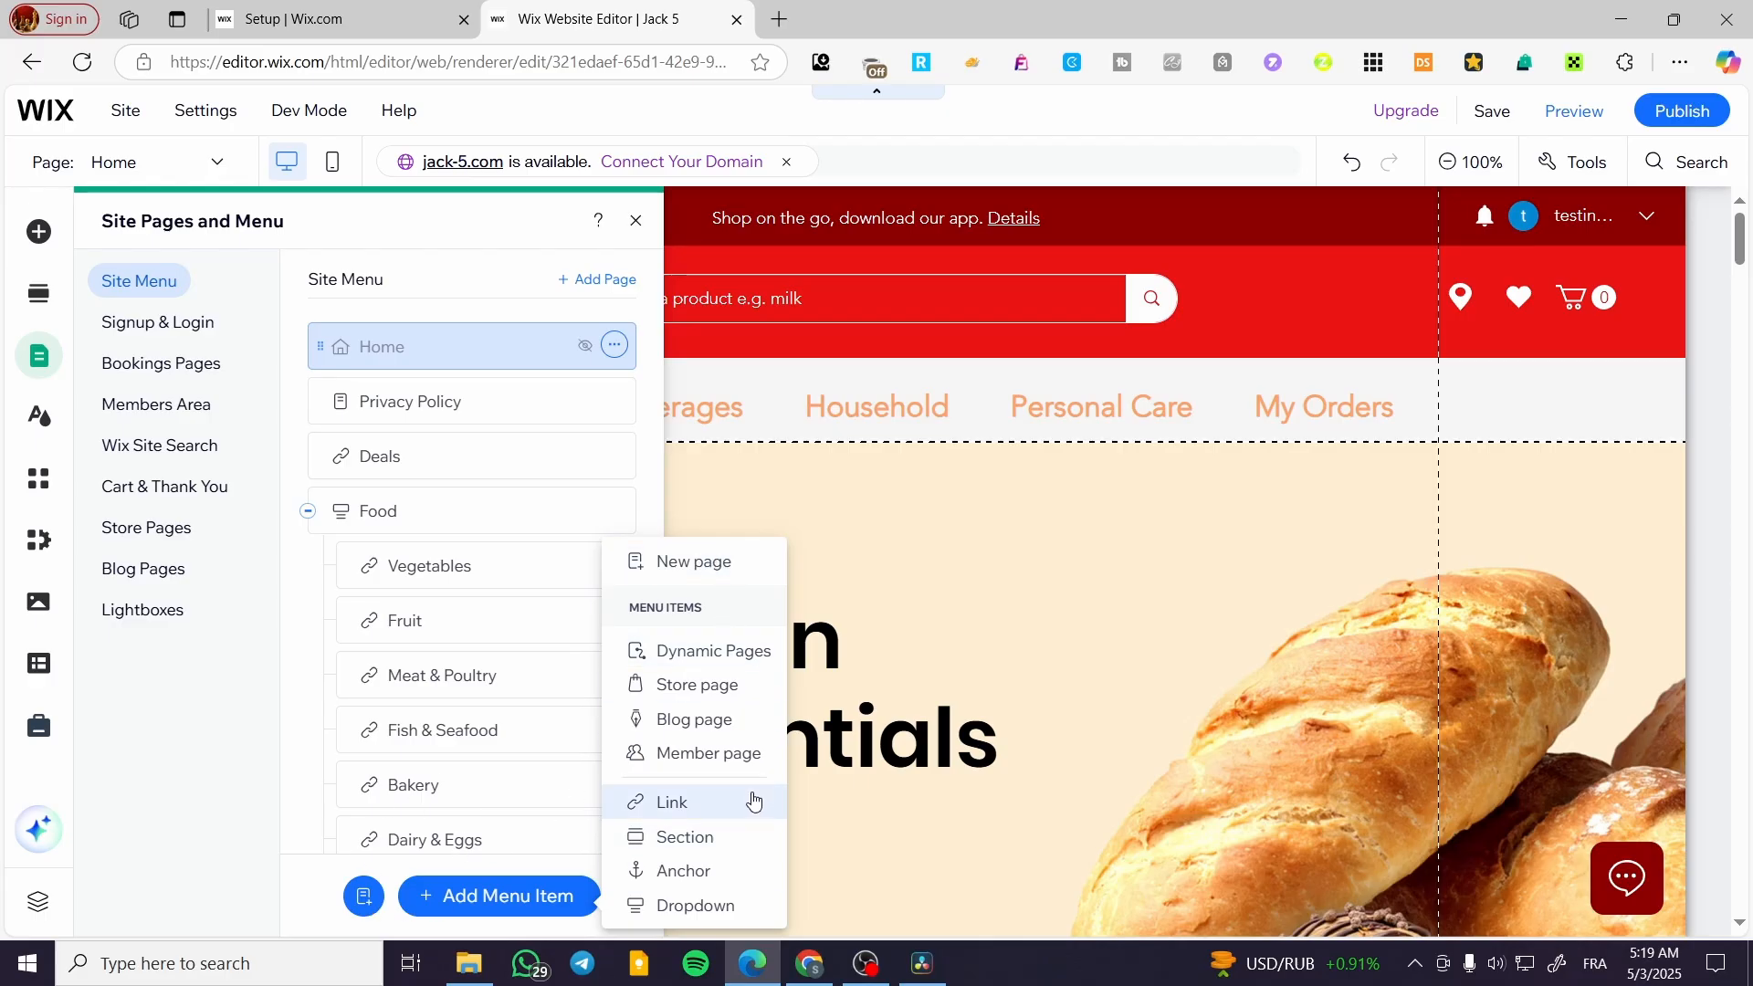
pyautogui.click(358, 894)
pyautogui.click(359, 898)
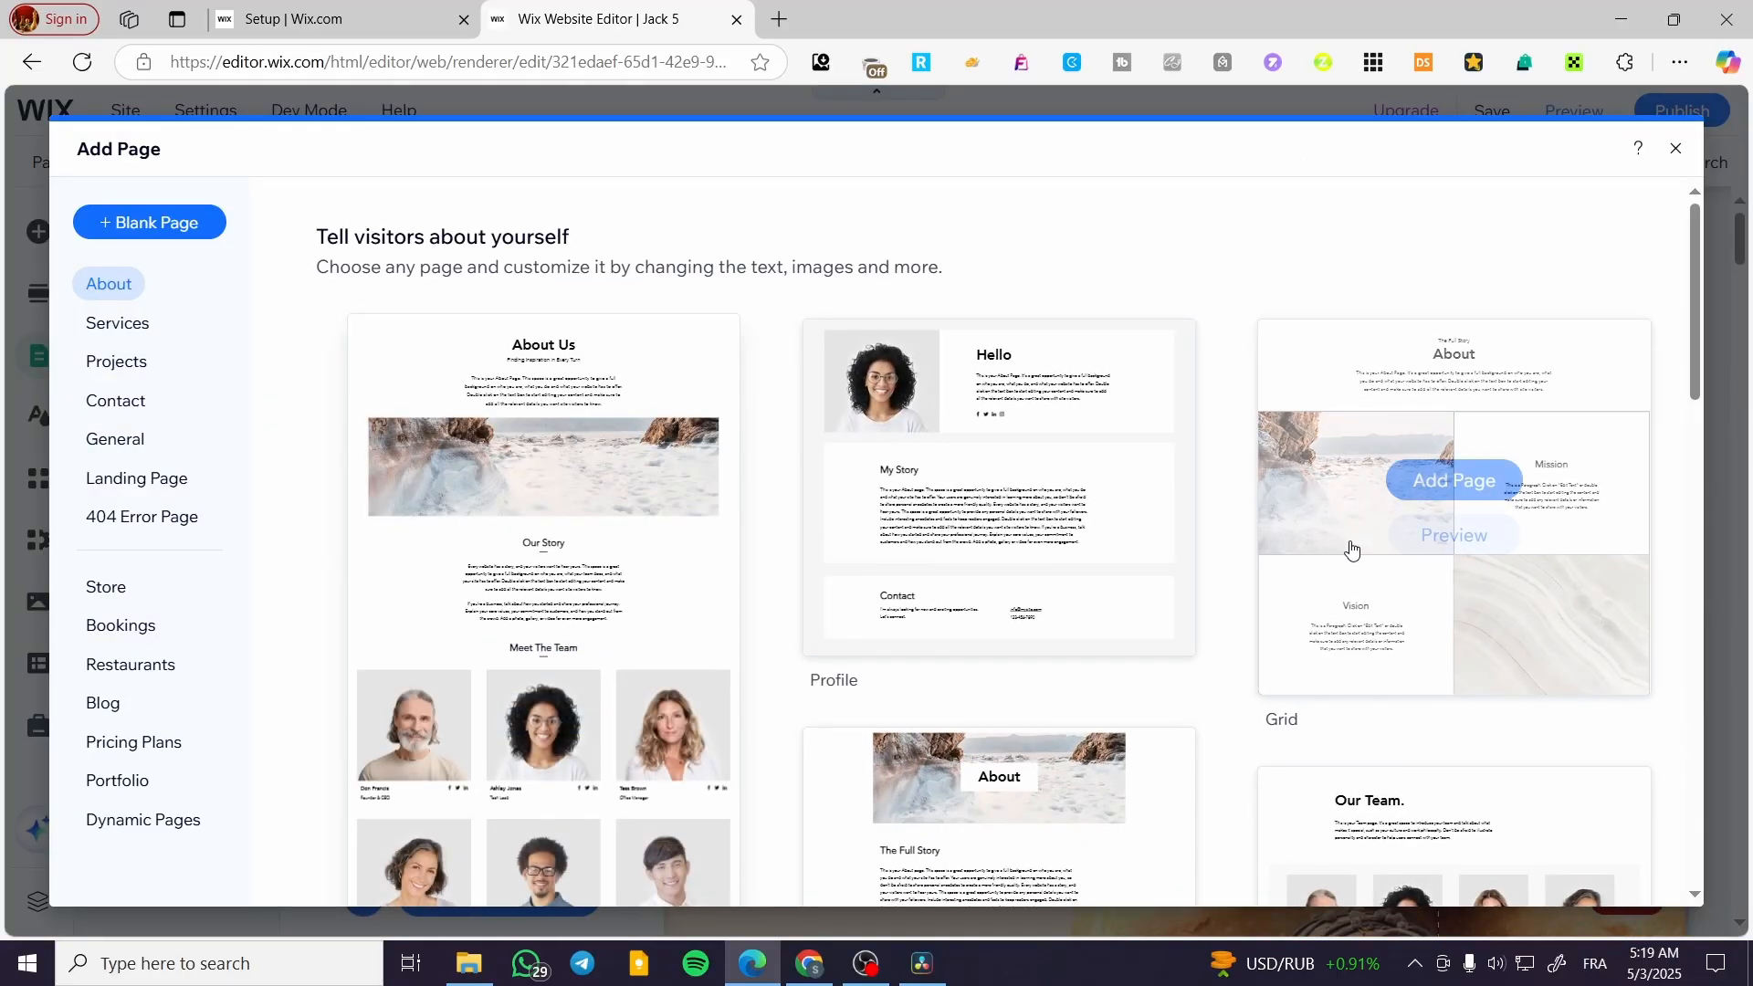
pyautogui.moveTo(818, 466)
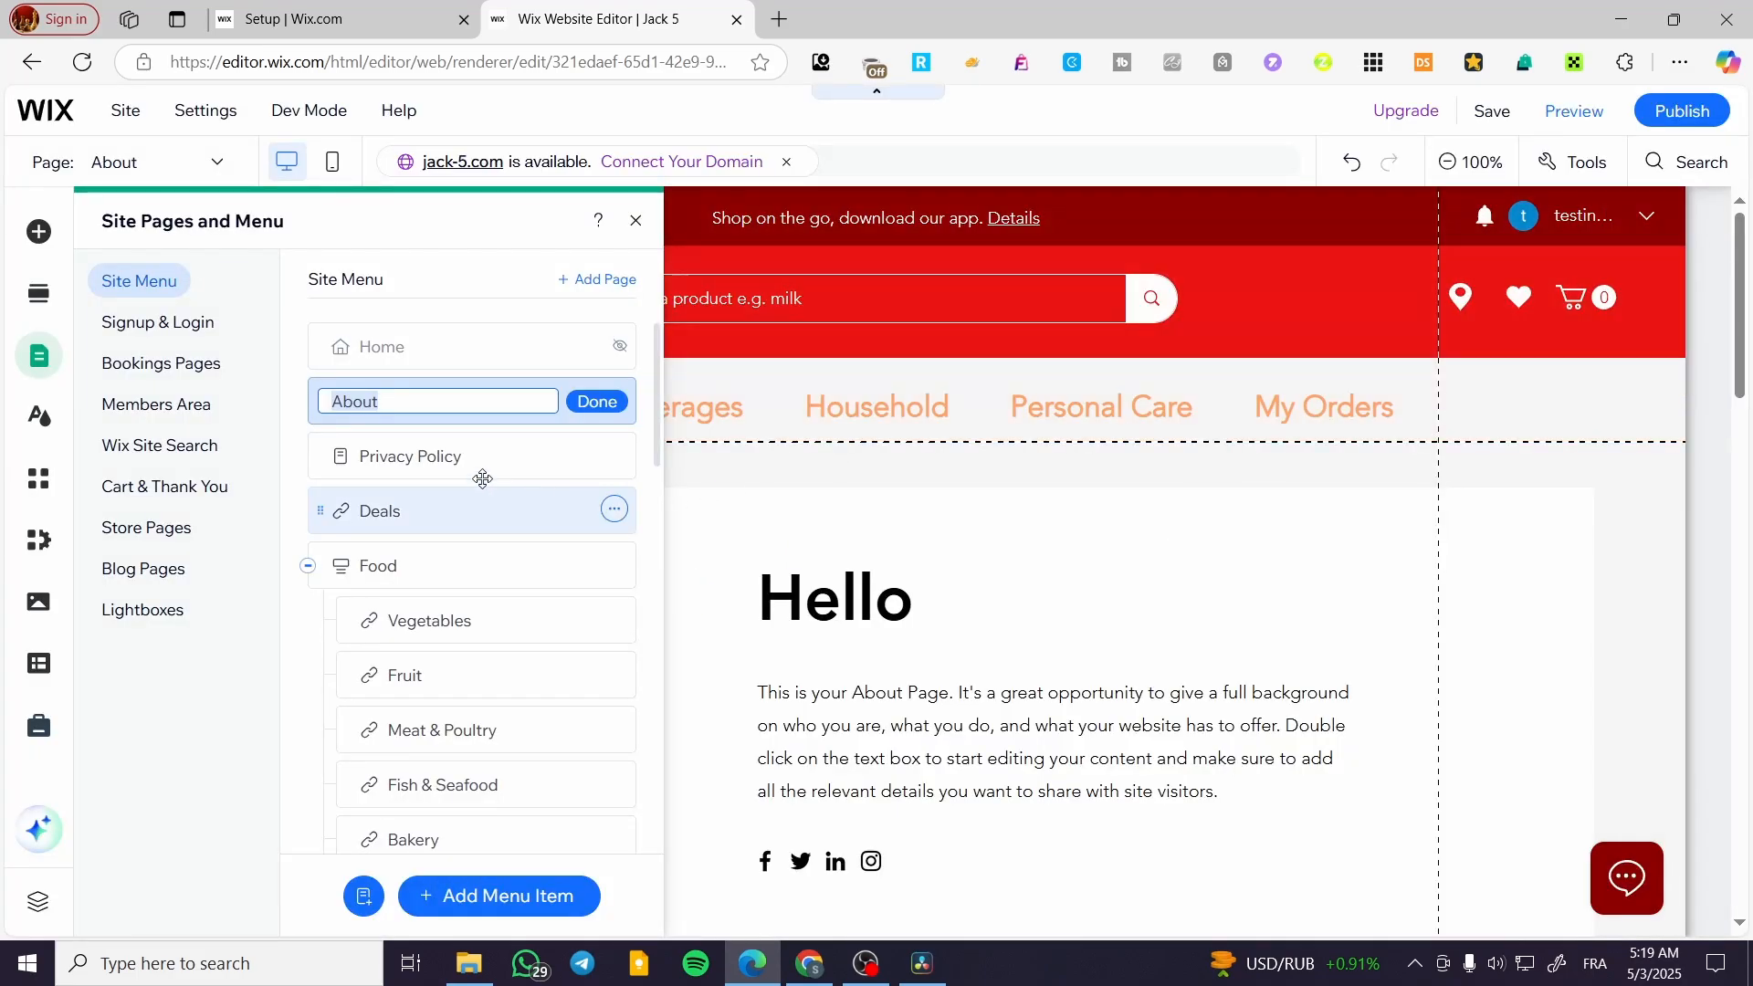
pyautogui.click(596, 402)
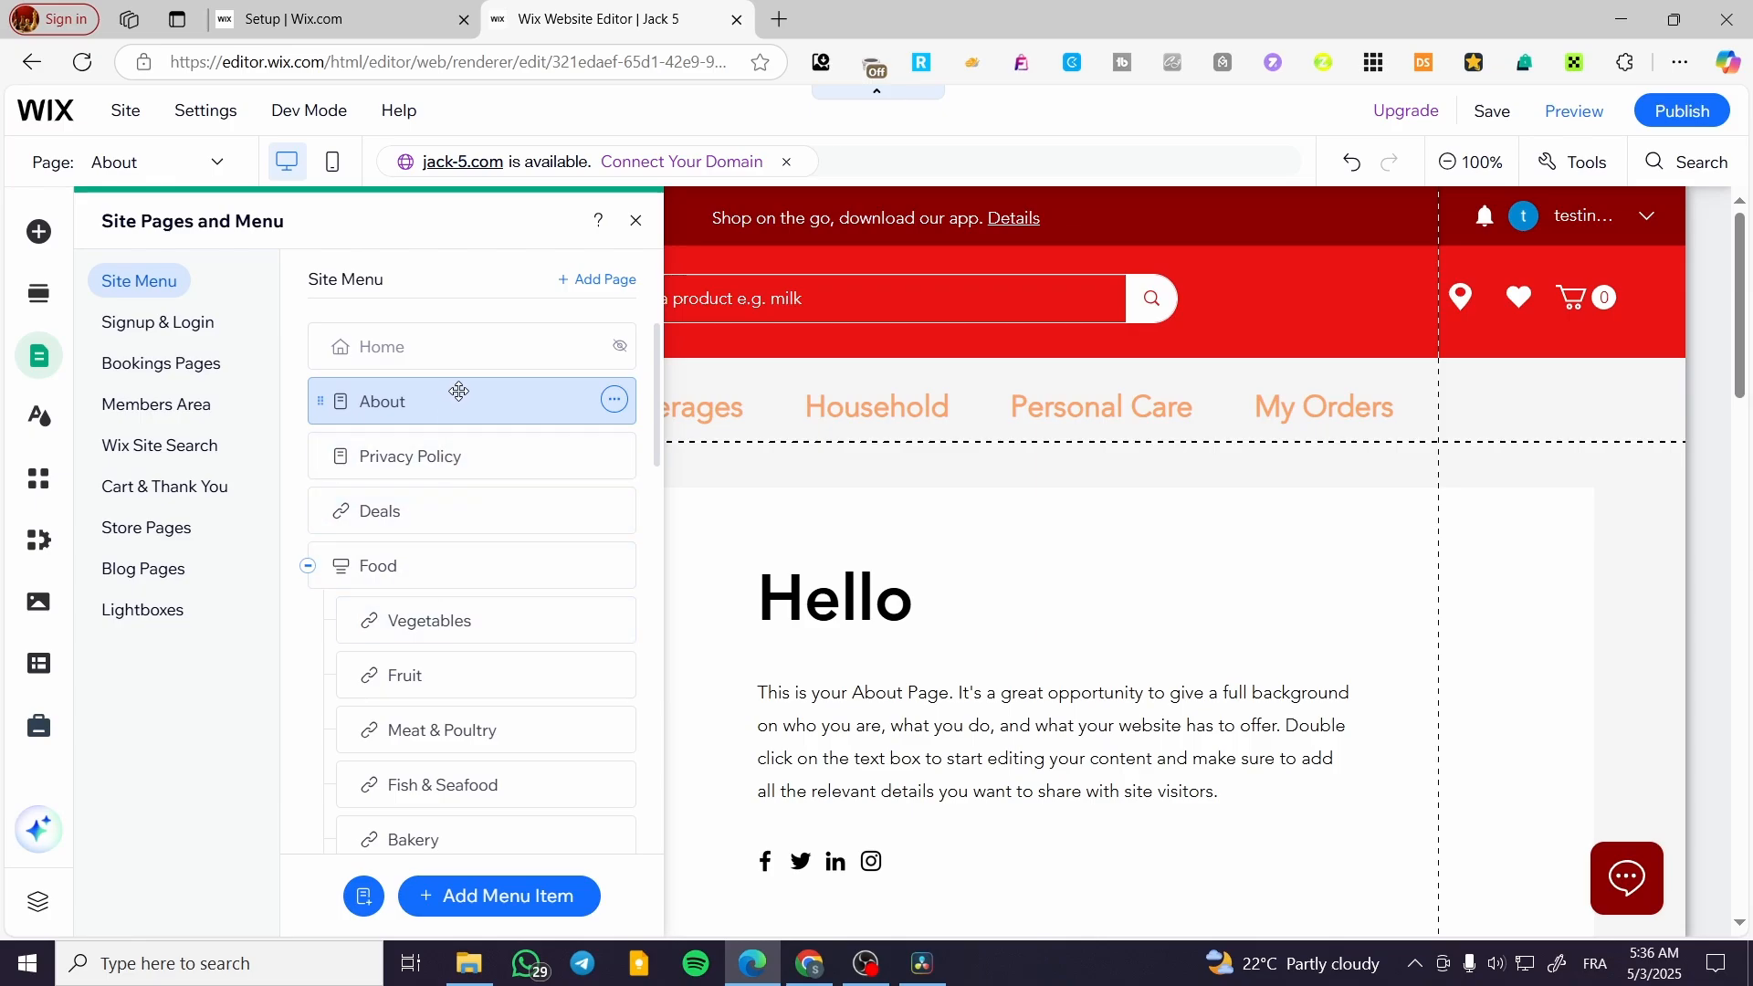
pyautogui.click(638, 221)
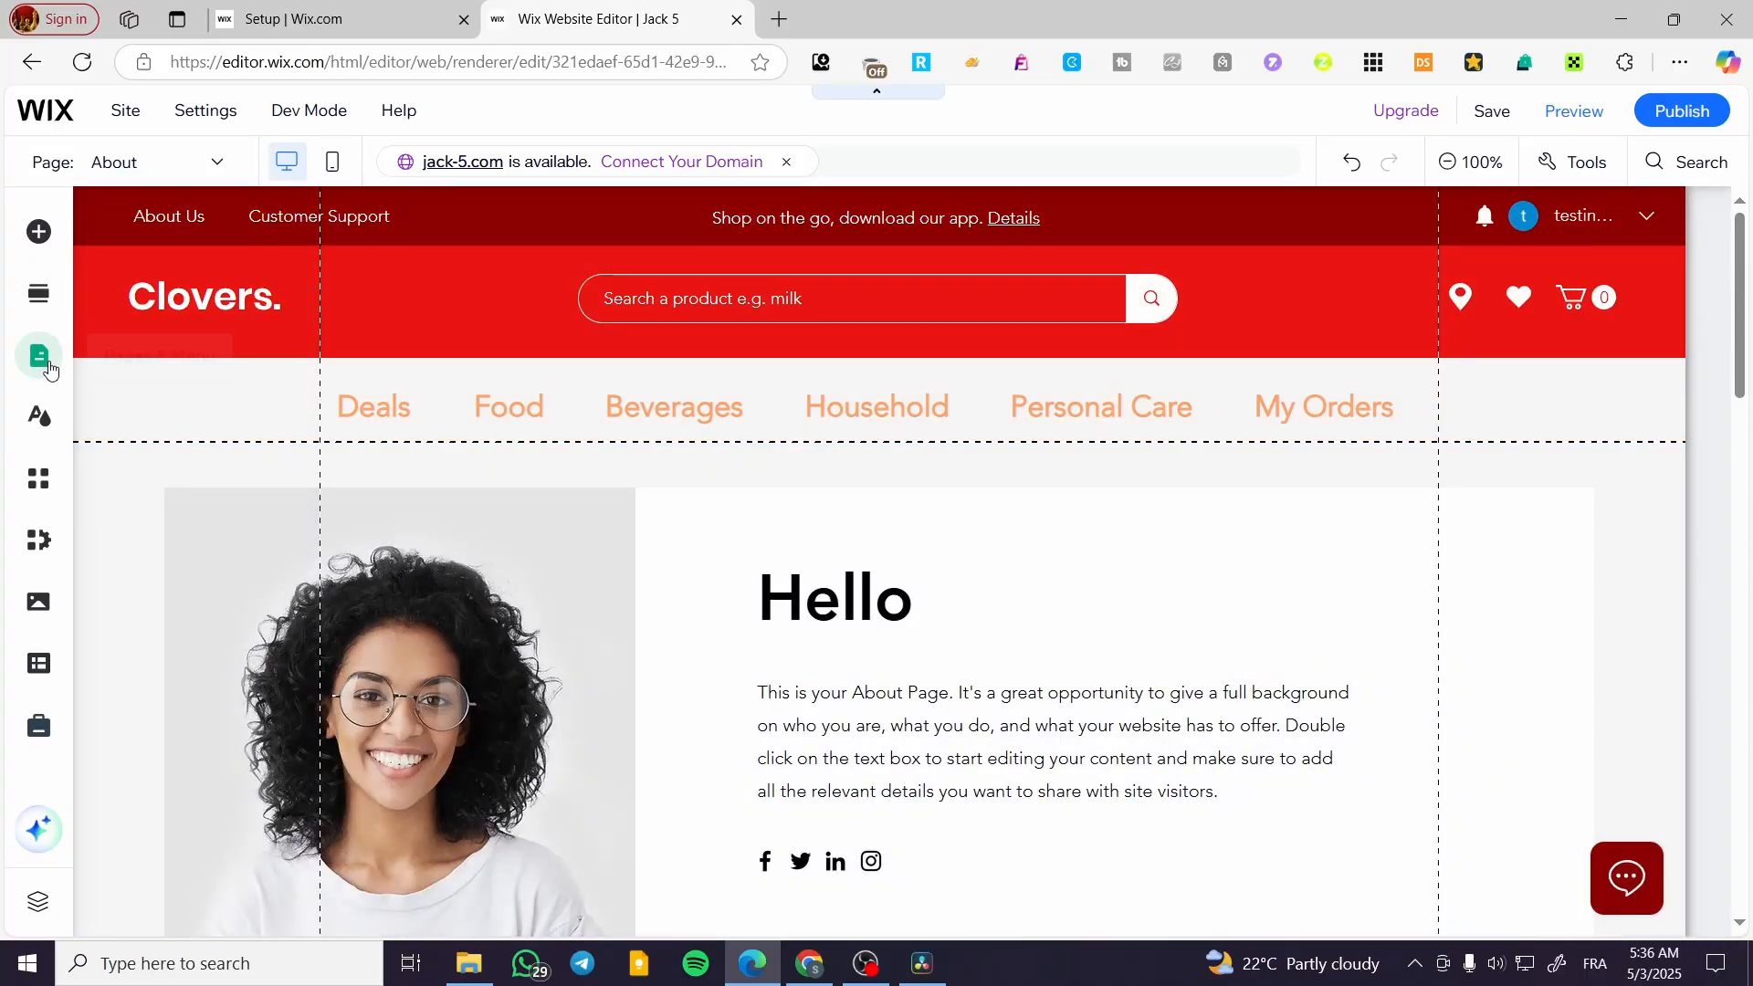
# Move the About page directly below Deals in the site menu and make it a subpage of Deals
pyautogui.doubleClick(360, 415)
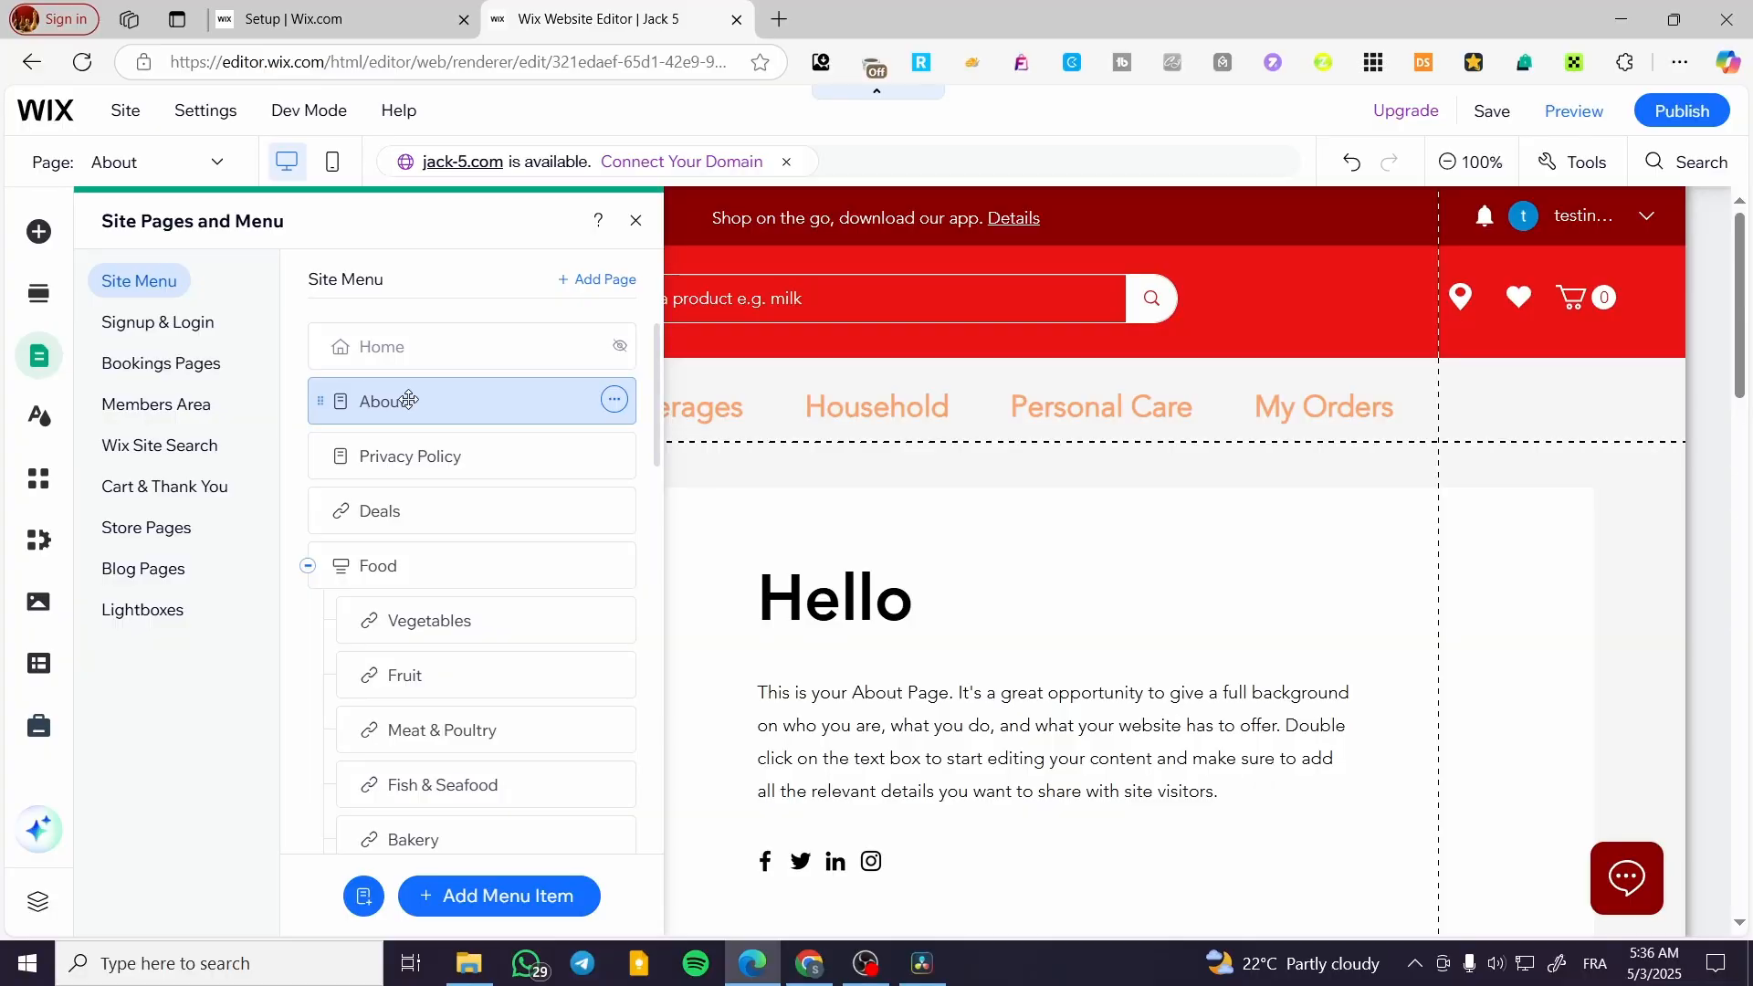
pyautogui.moveTo(408, 399); pyautogui.dragTo(457, 504)
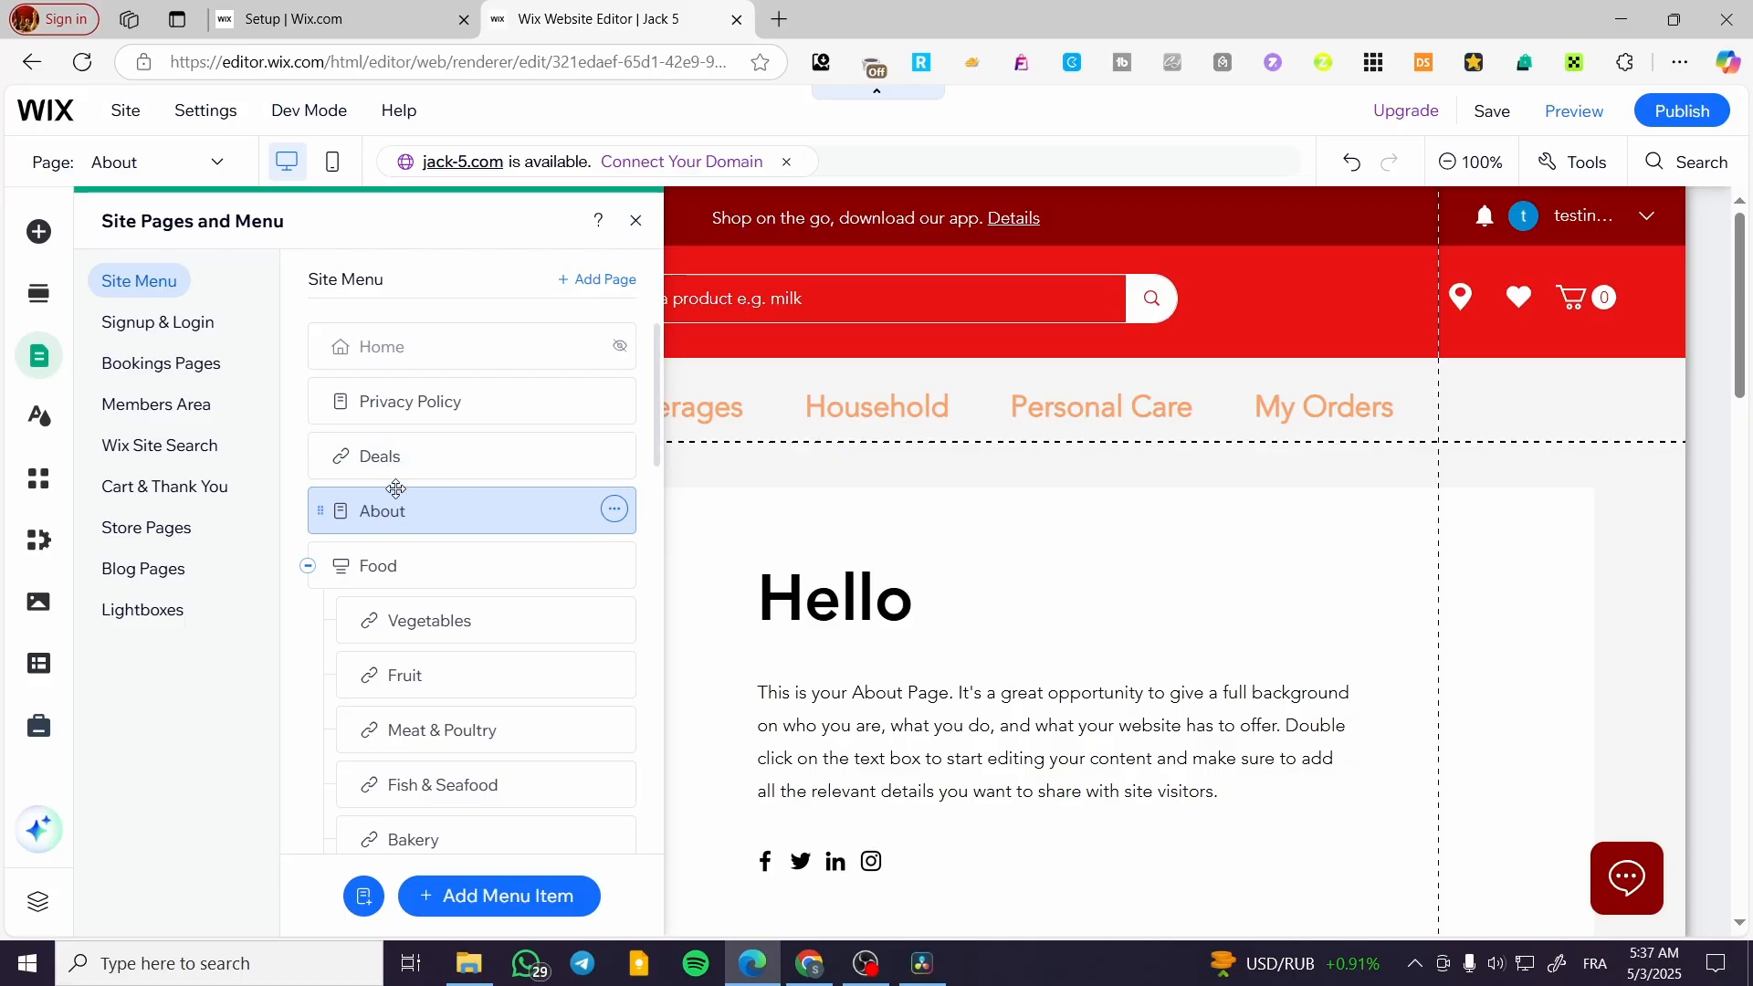
pyautogui.click(614, 511)
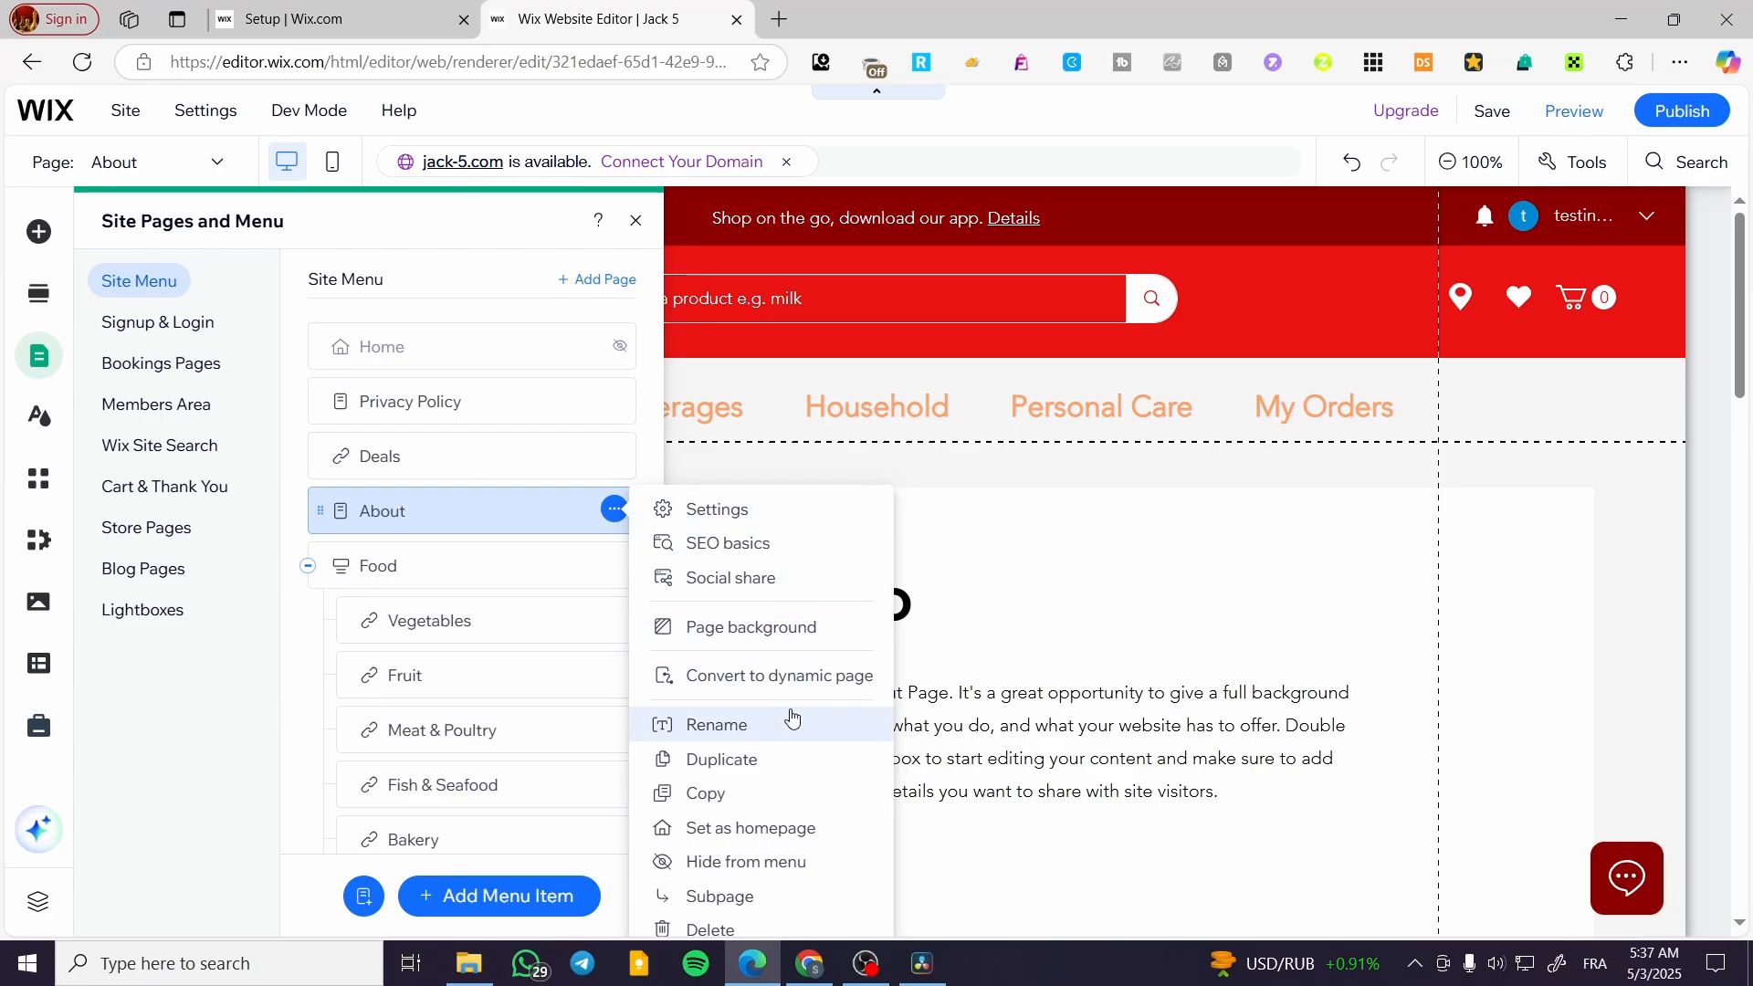
pyautogui.click(783, 907)
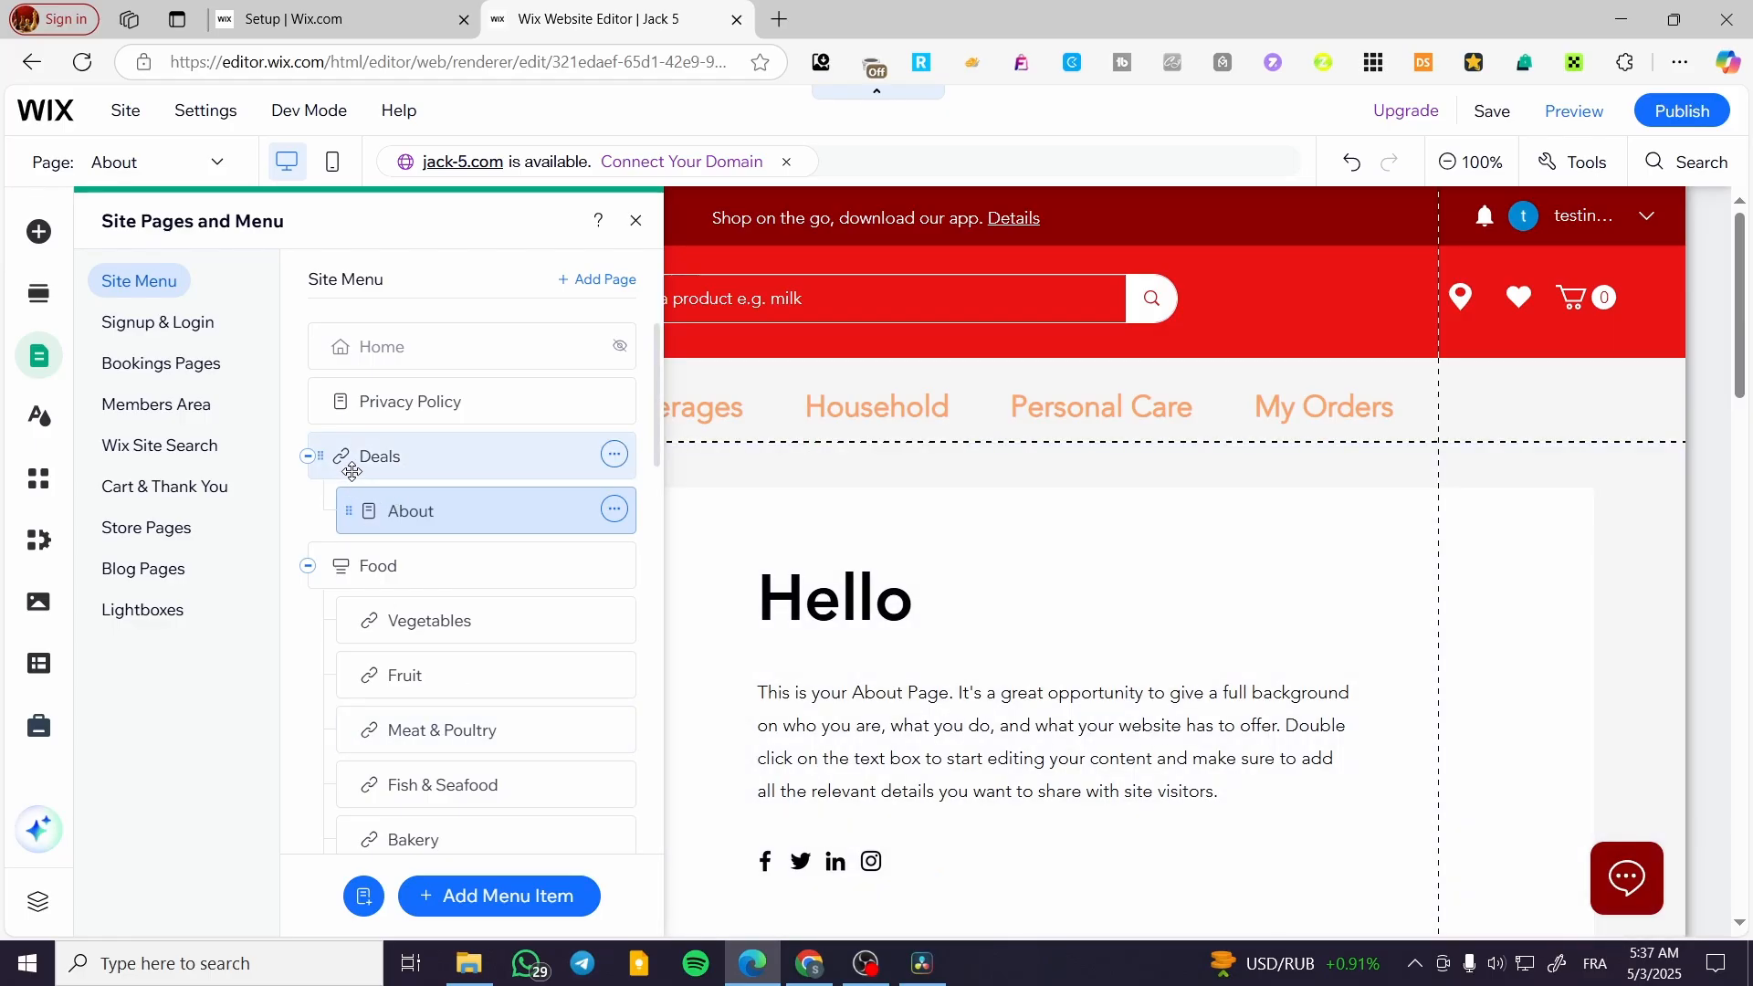
pyautogui.click(638, 222)
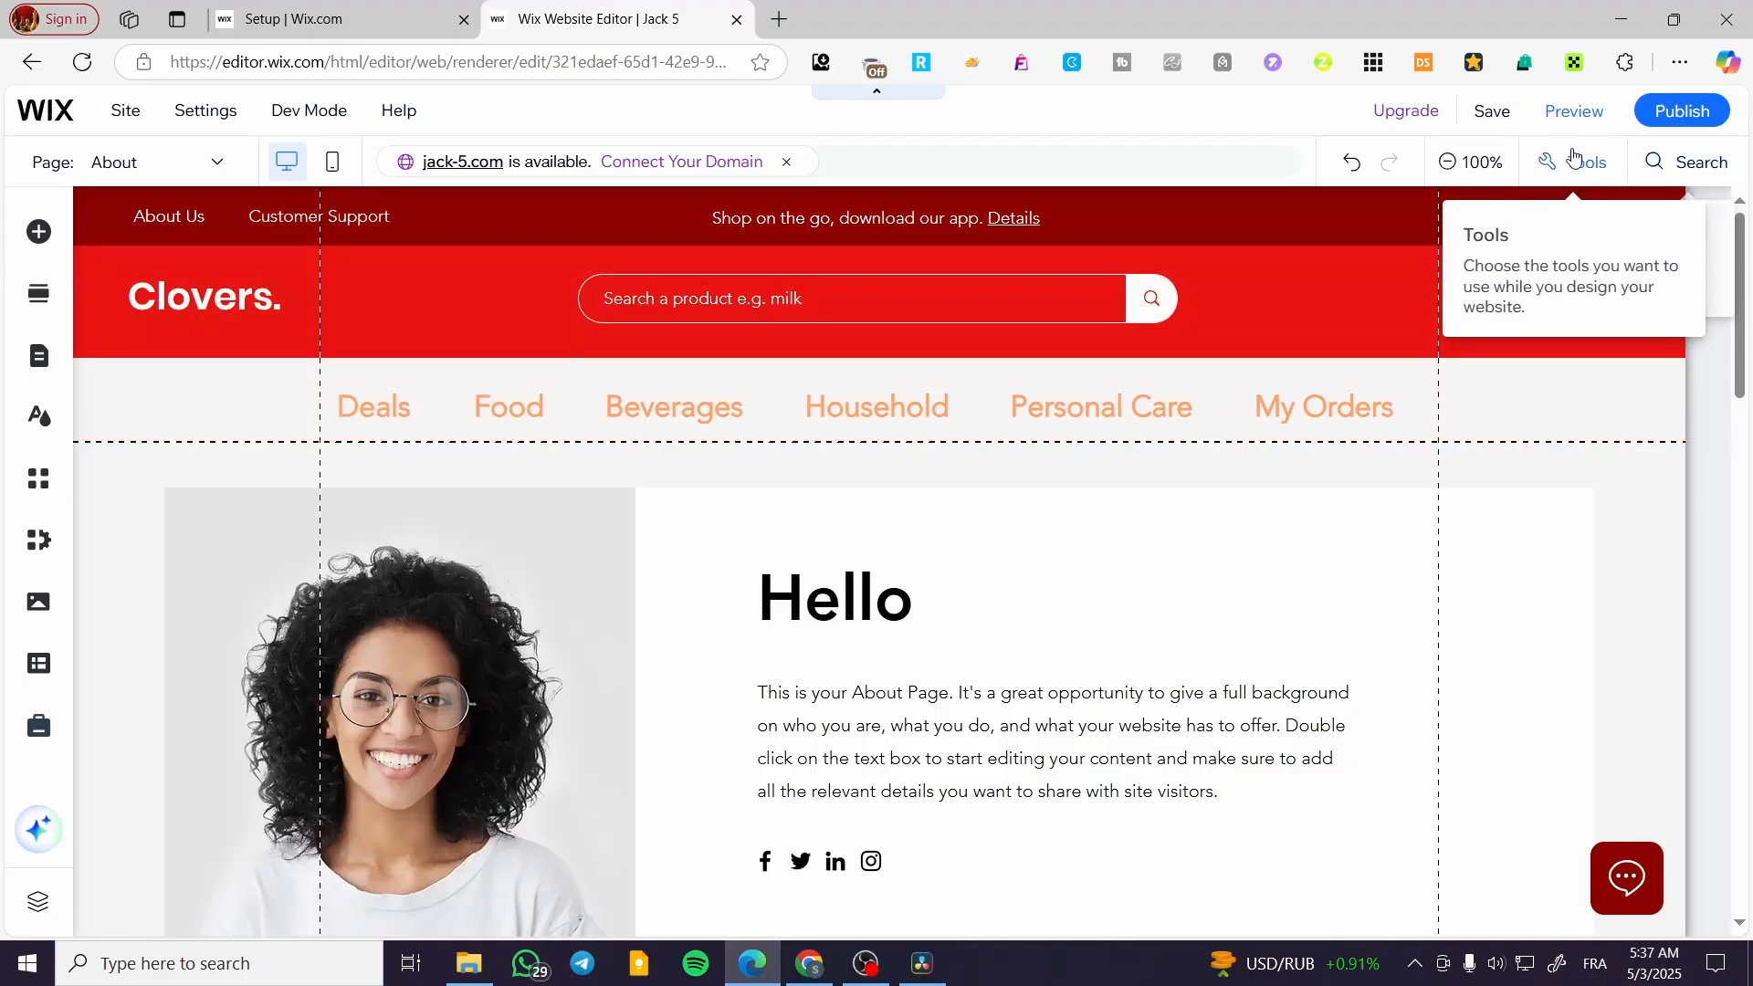
# Save the site and preview the header menu's Deals and Food items on the About page
pyautogui.click(1492, 112)
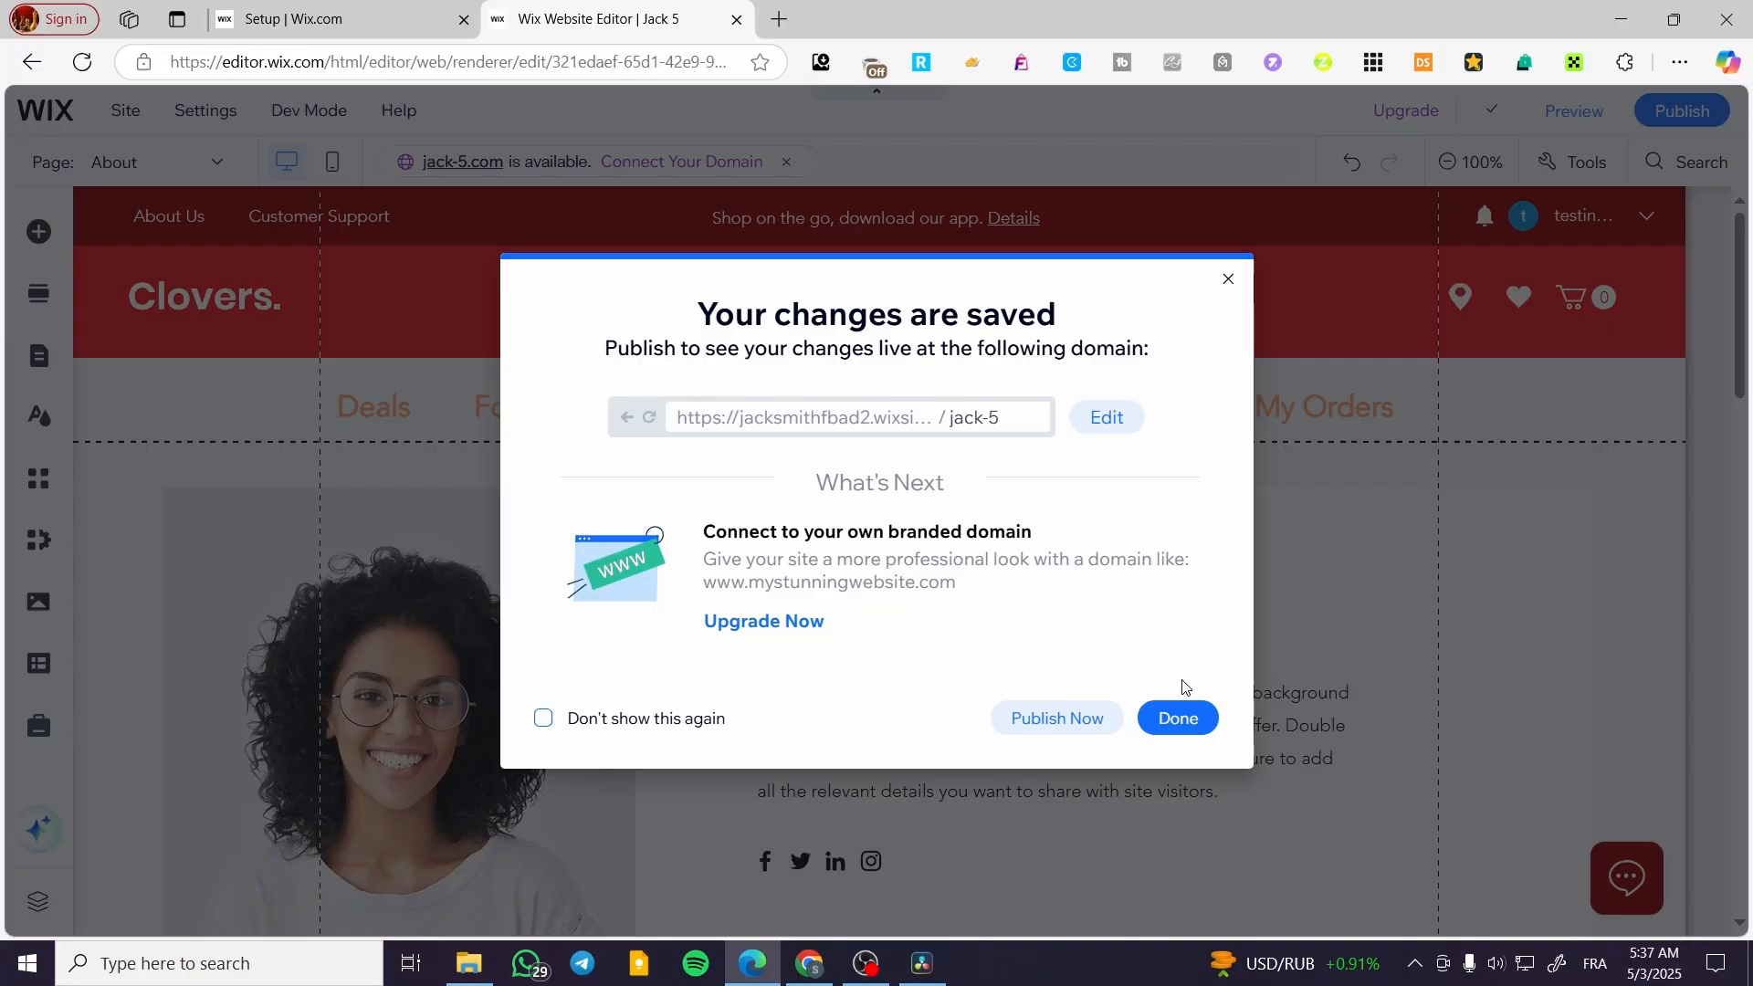
pyautogui.click(1180, 717)
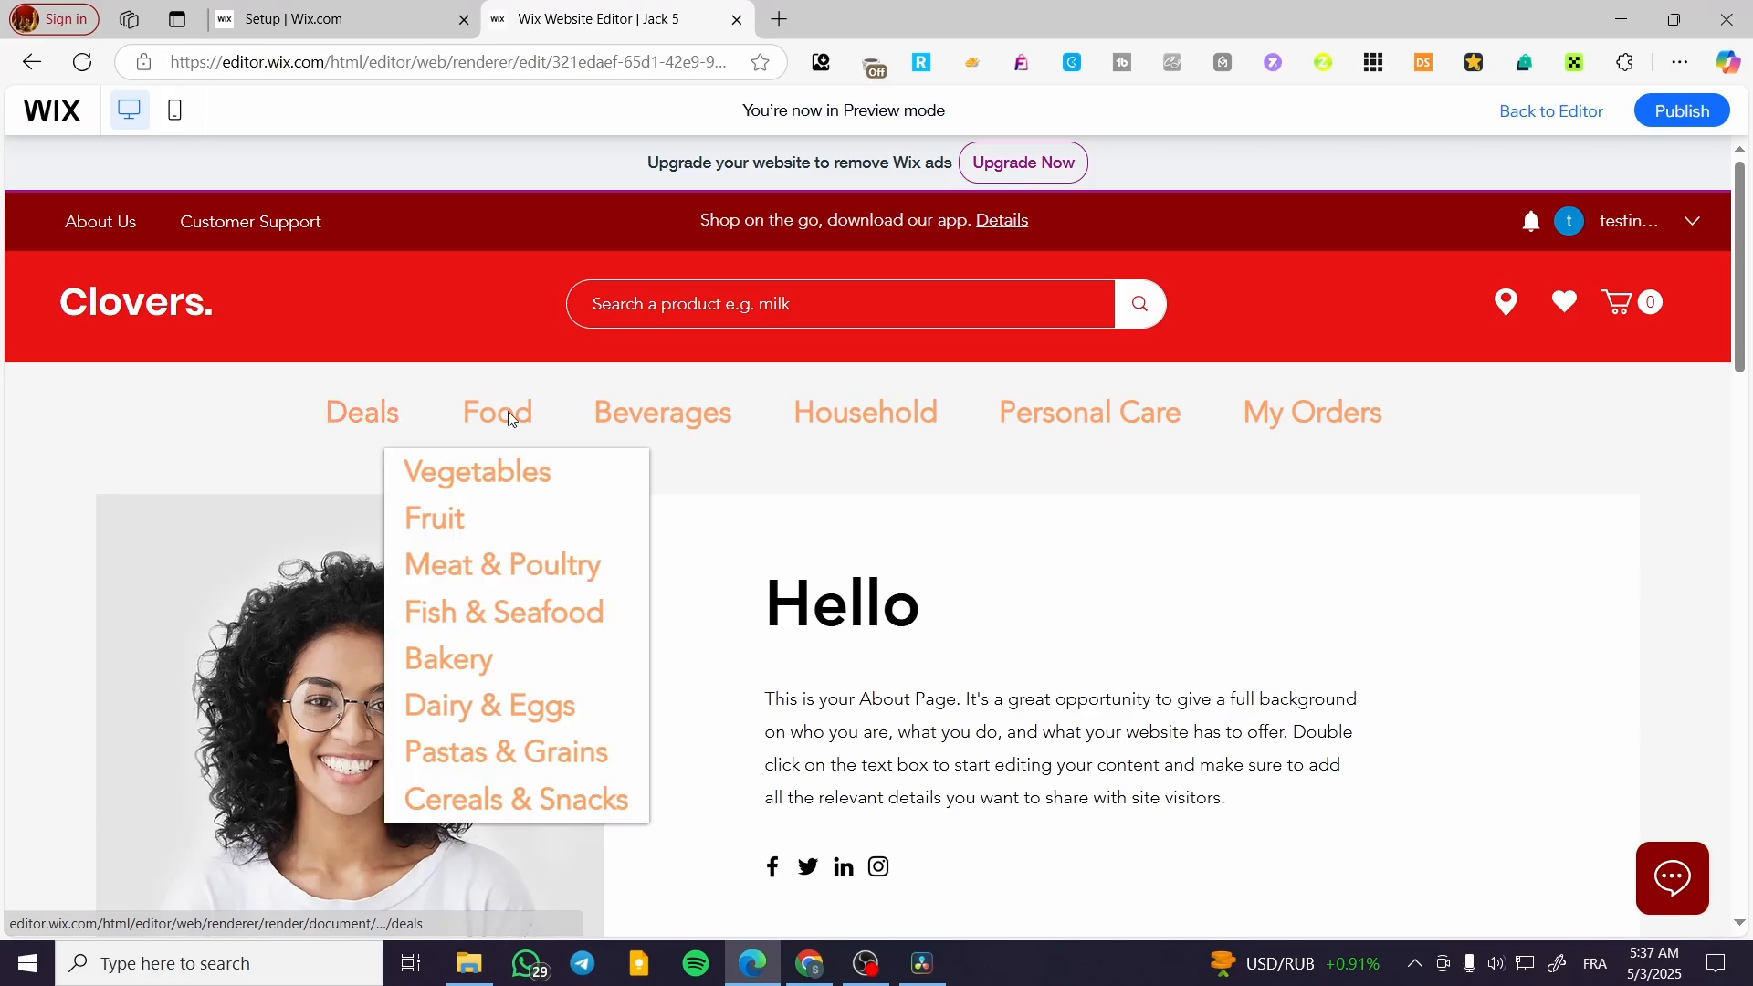
pyautogui.moveTo(756, 419)
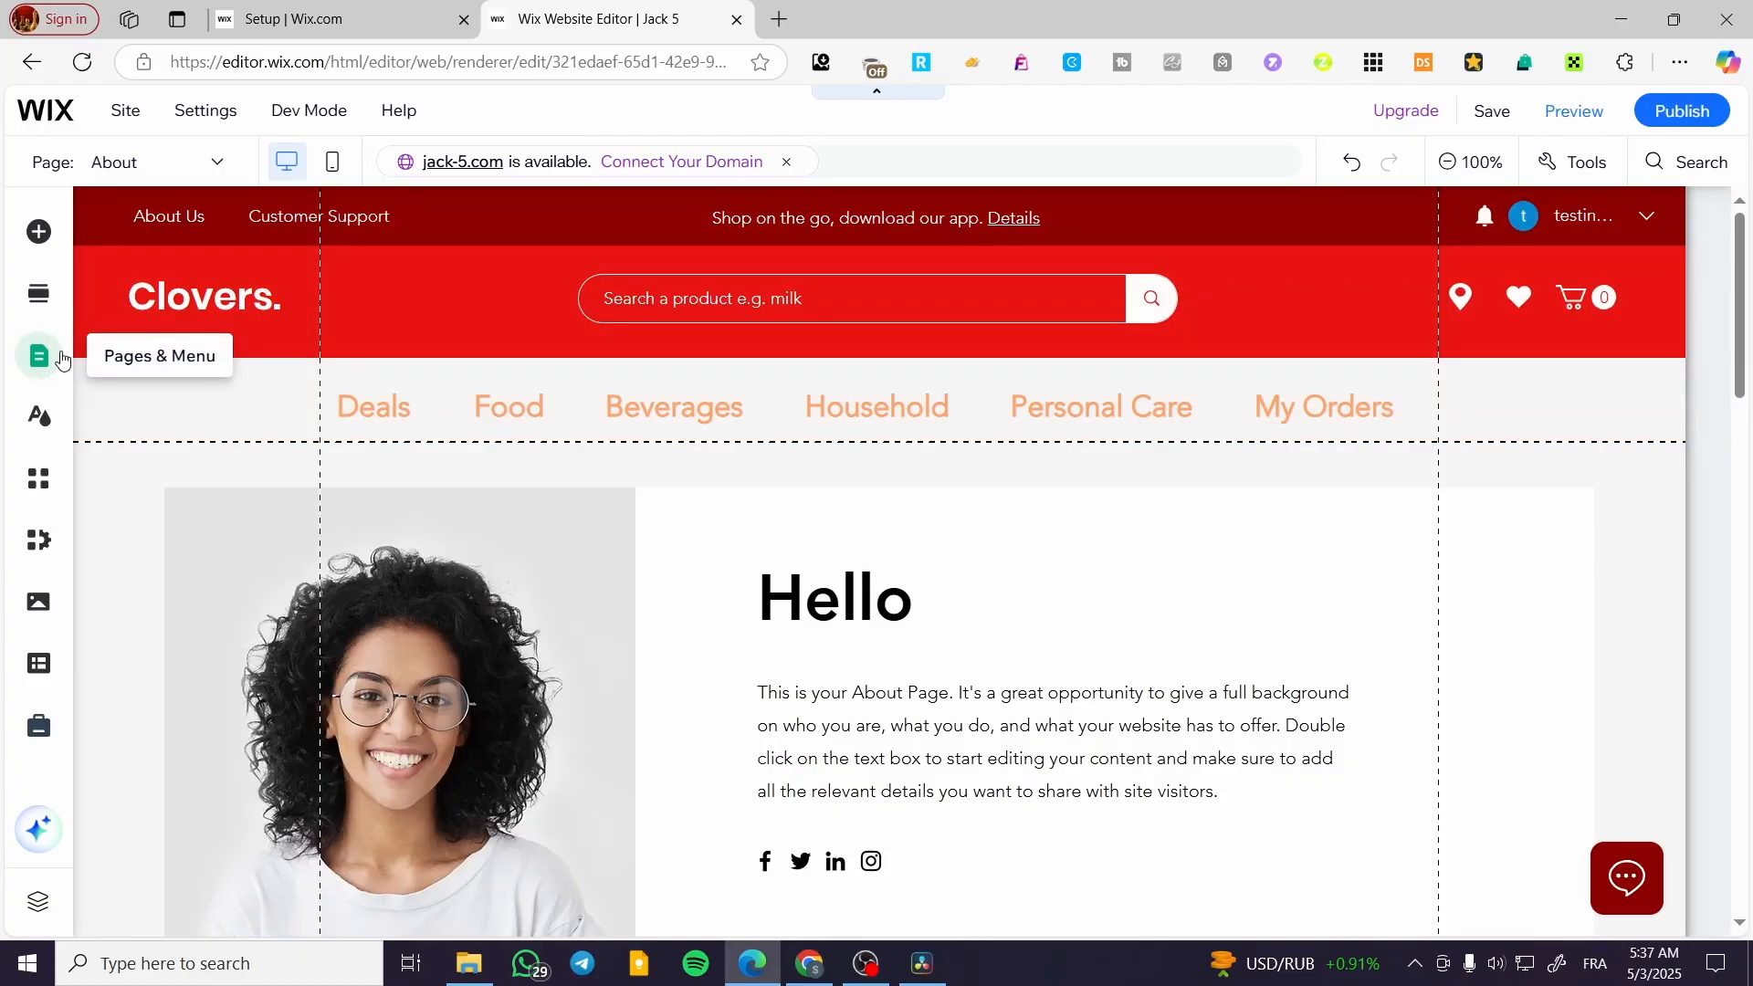
# Add the first plain horizontal menu design just below the header menu and widen it on both sides to fit all items in one row
pyautogui.click(38, 231)
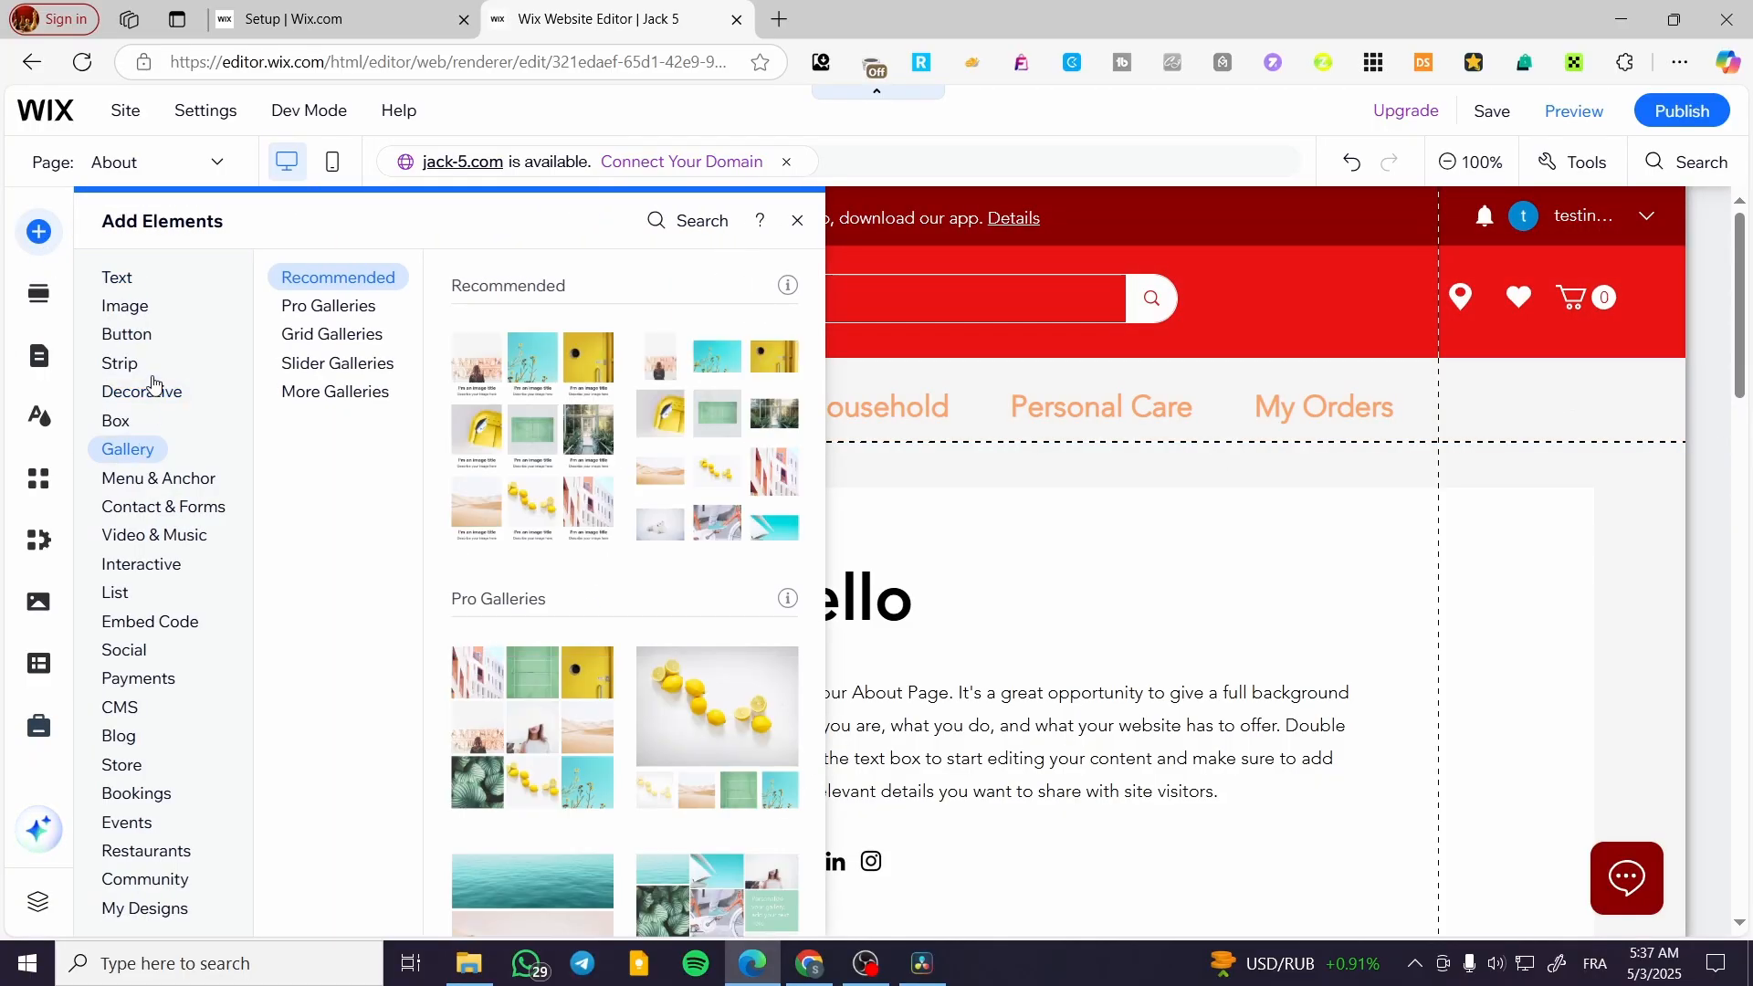
pyautogui.moveTo(183, 484)
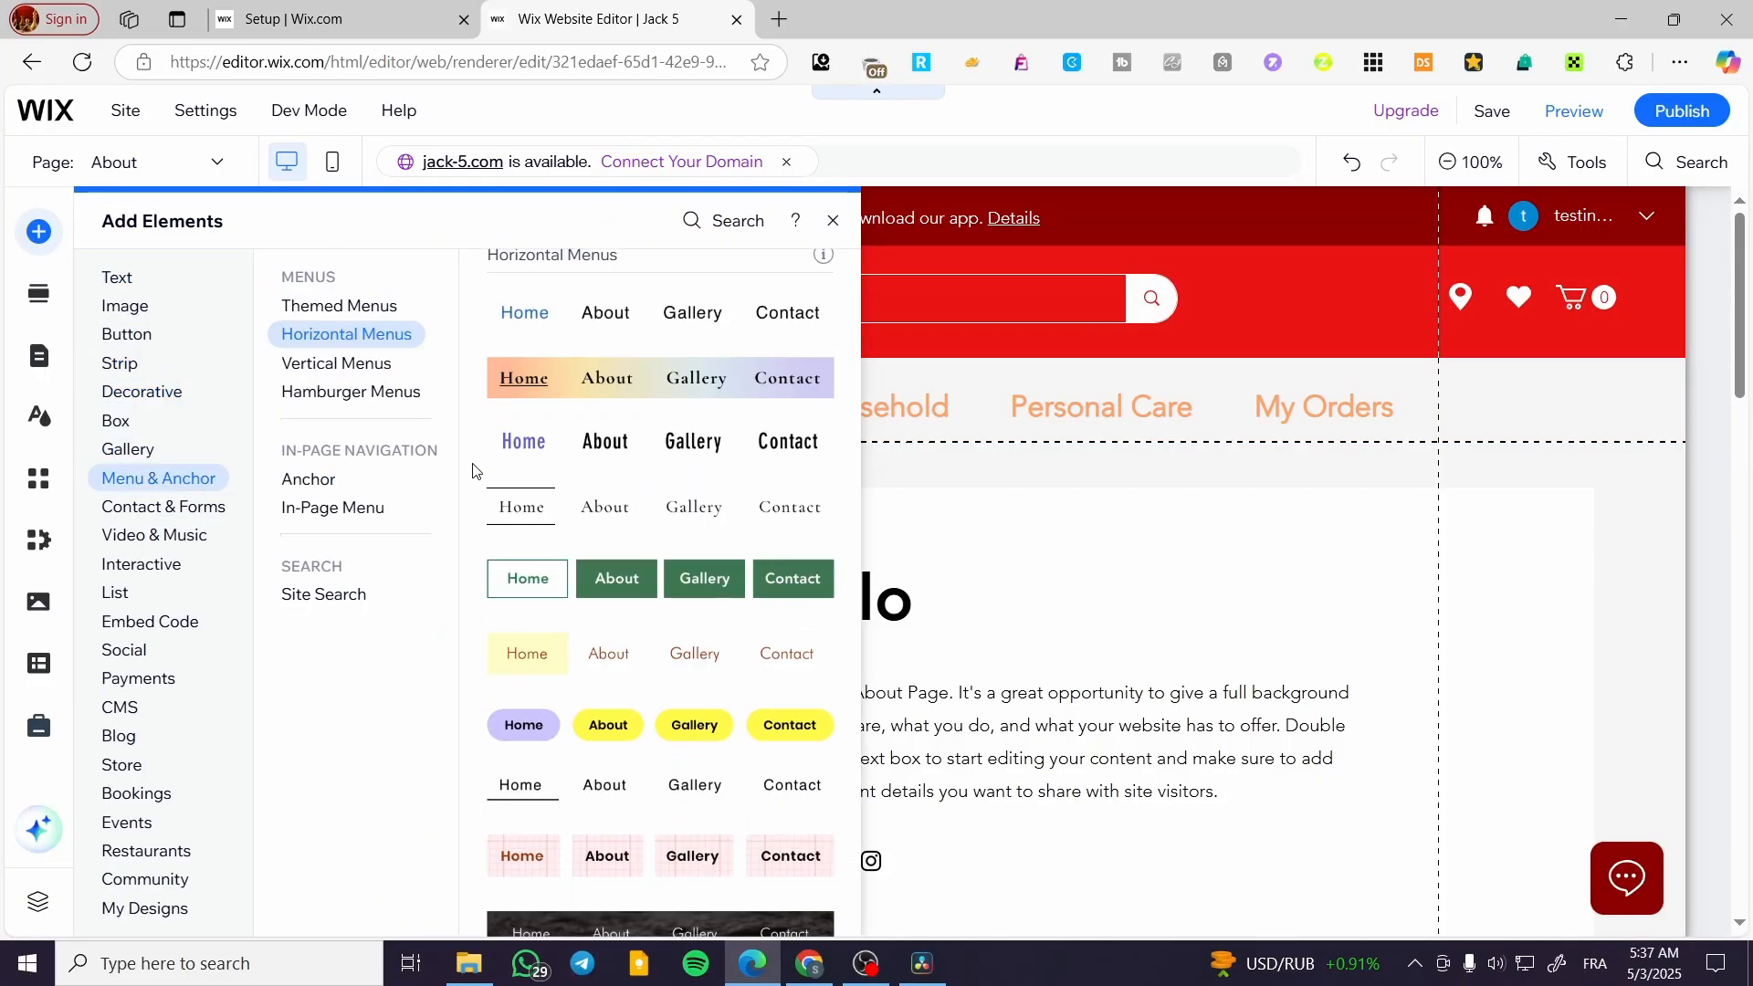
pyautogui.moveTo(637, 317); pyautogui.dragTo(819, 470)
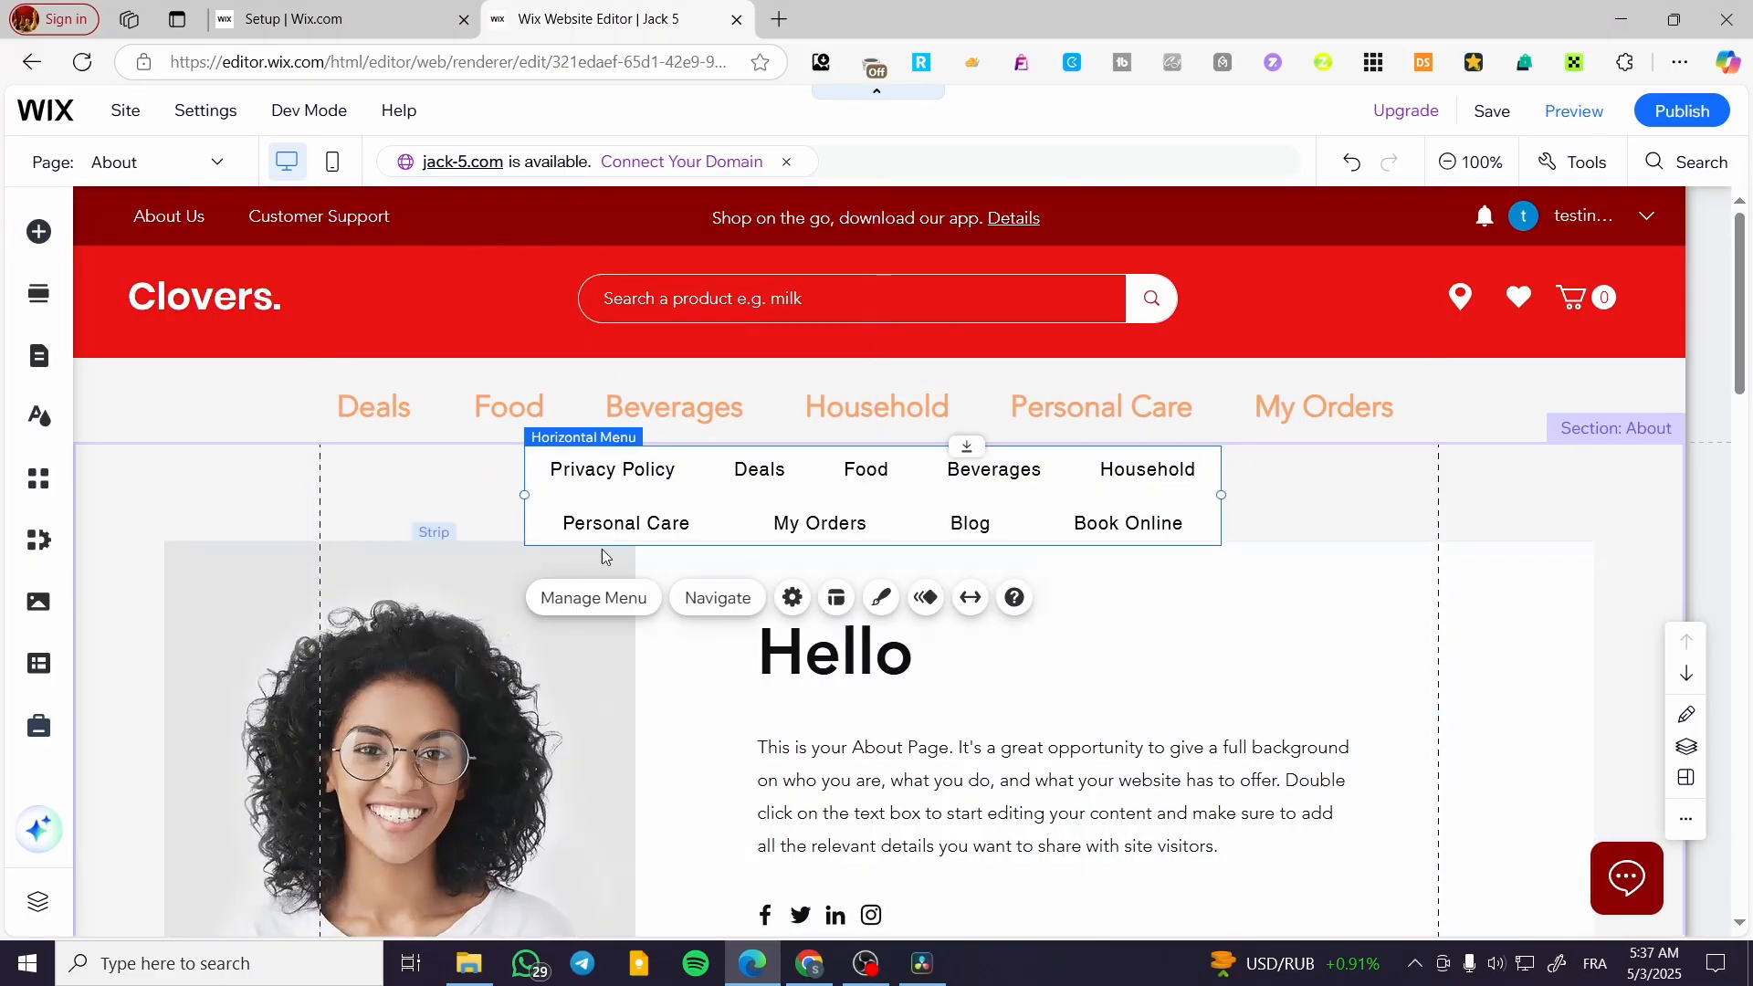
pyautogui.moveTo(526, 496); pyautogui.dragTo(315, 496)
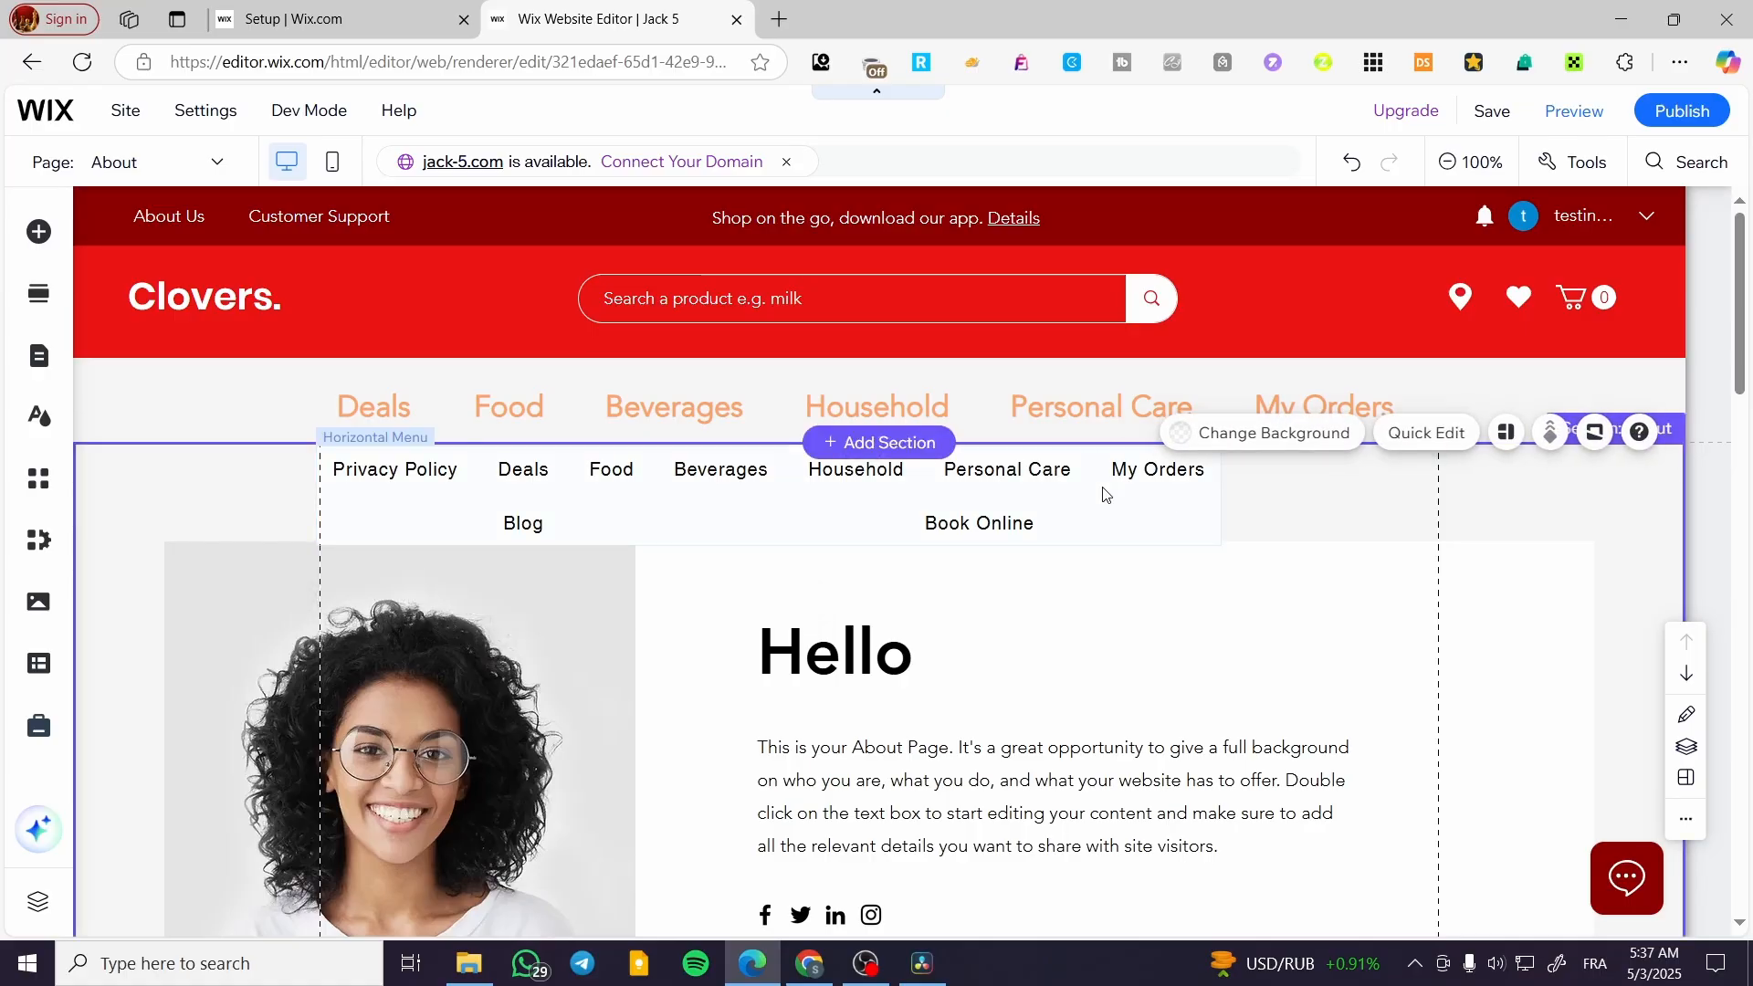
pyautogui.moveTo(1223, 496); pyautogui.dragTo(1516, 496)
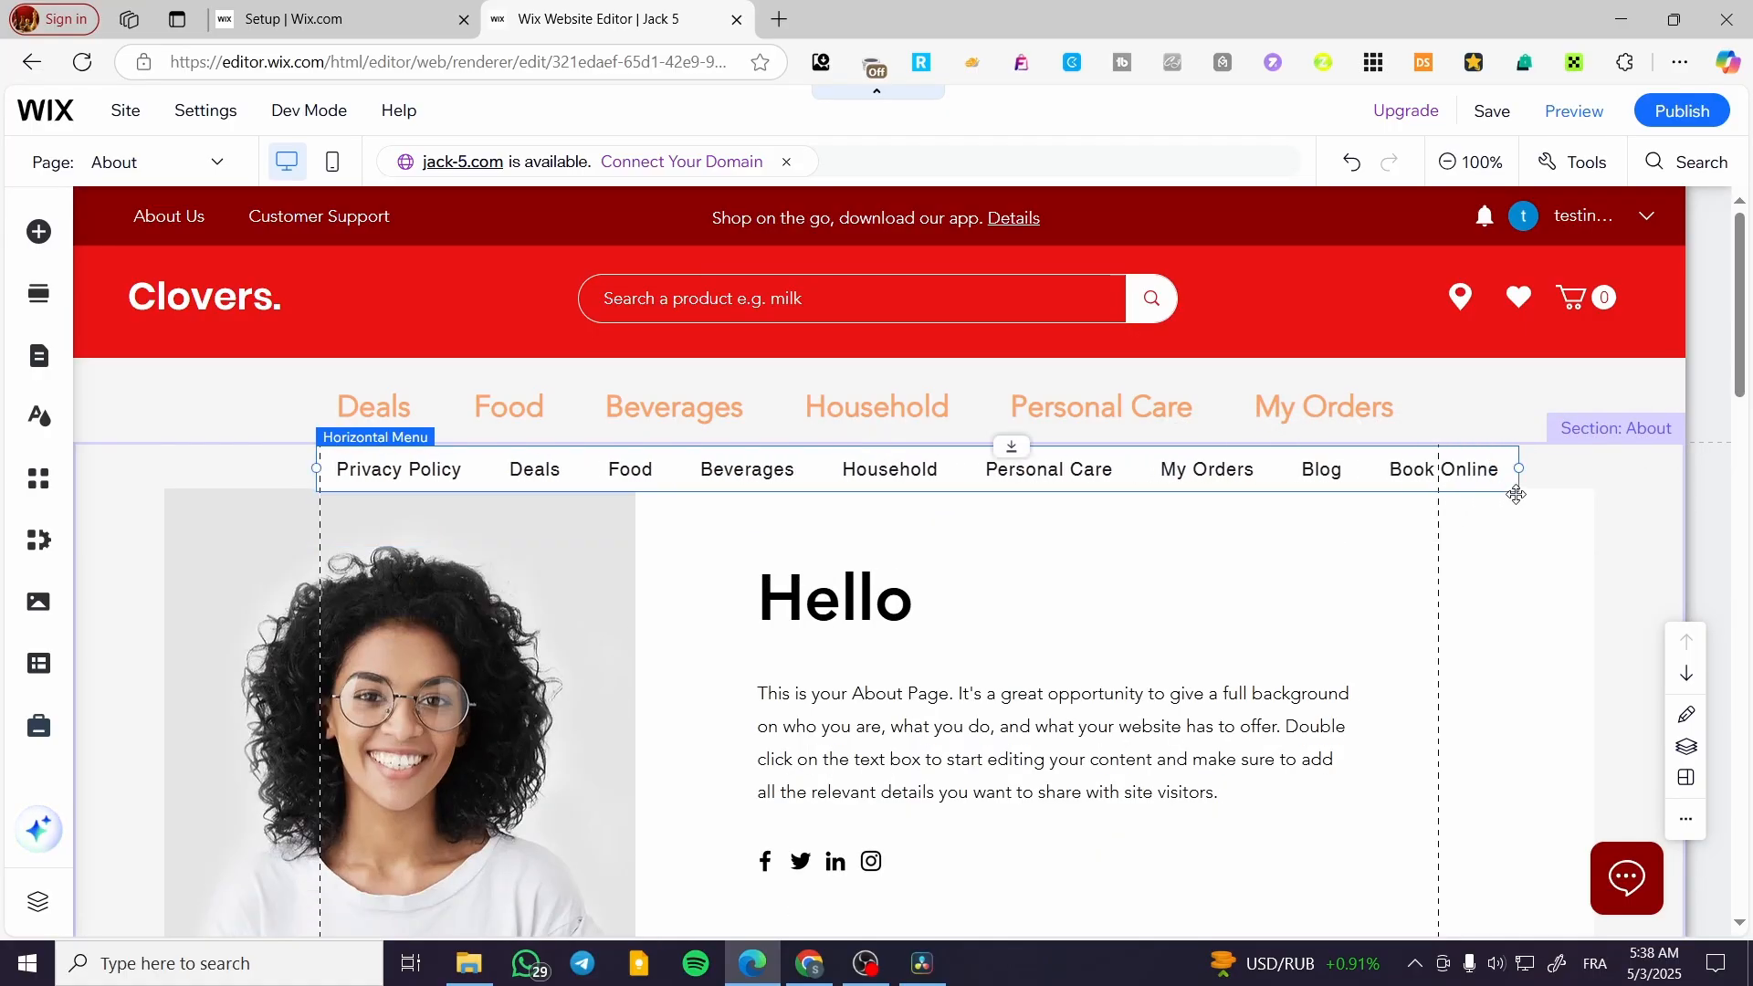
# Save the site and preview the Deals submenu of the added horizontal menu alongside the original header menu's submenus
pyautogui.click(1516, 114)
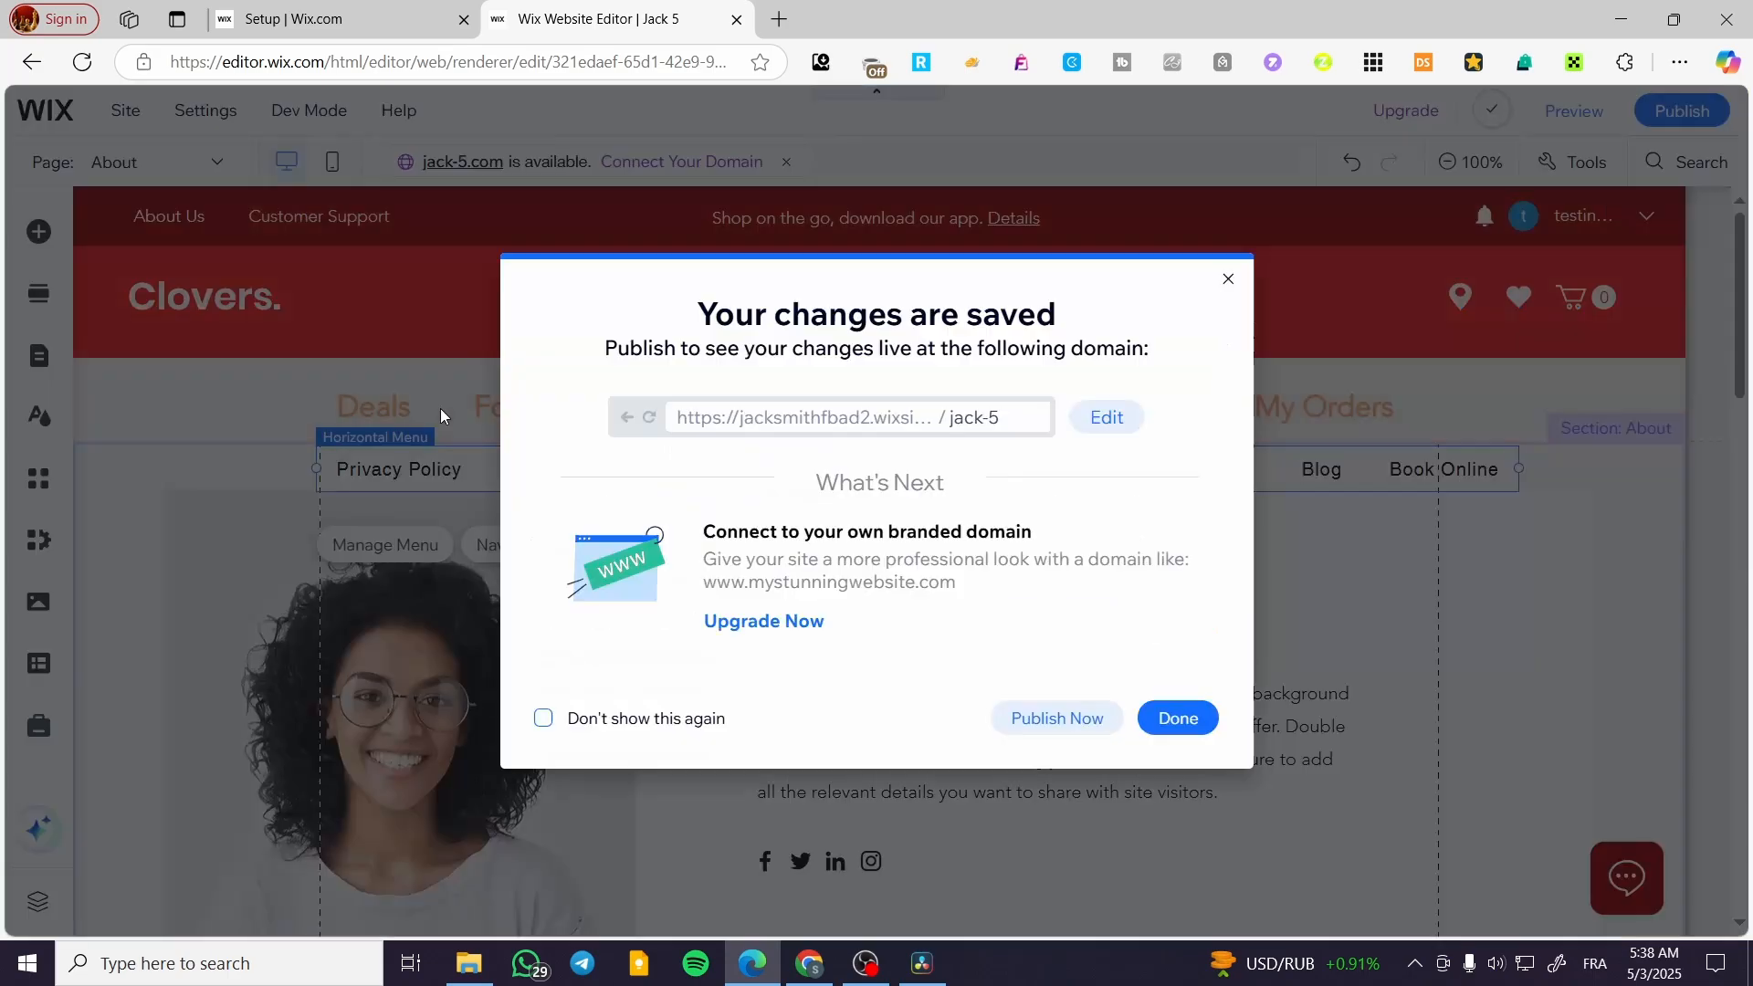
pyautogui.click(1178, 718)
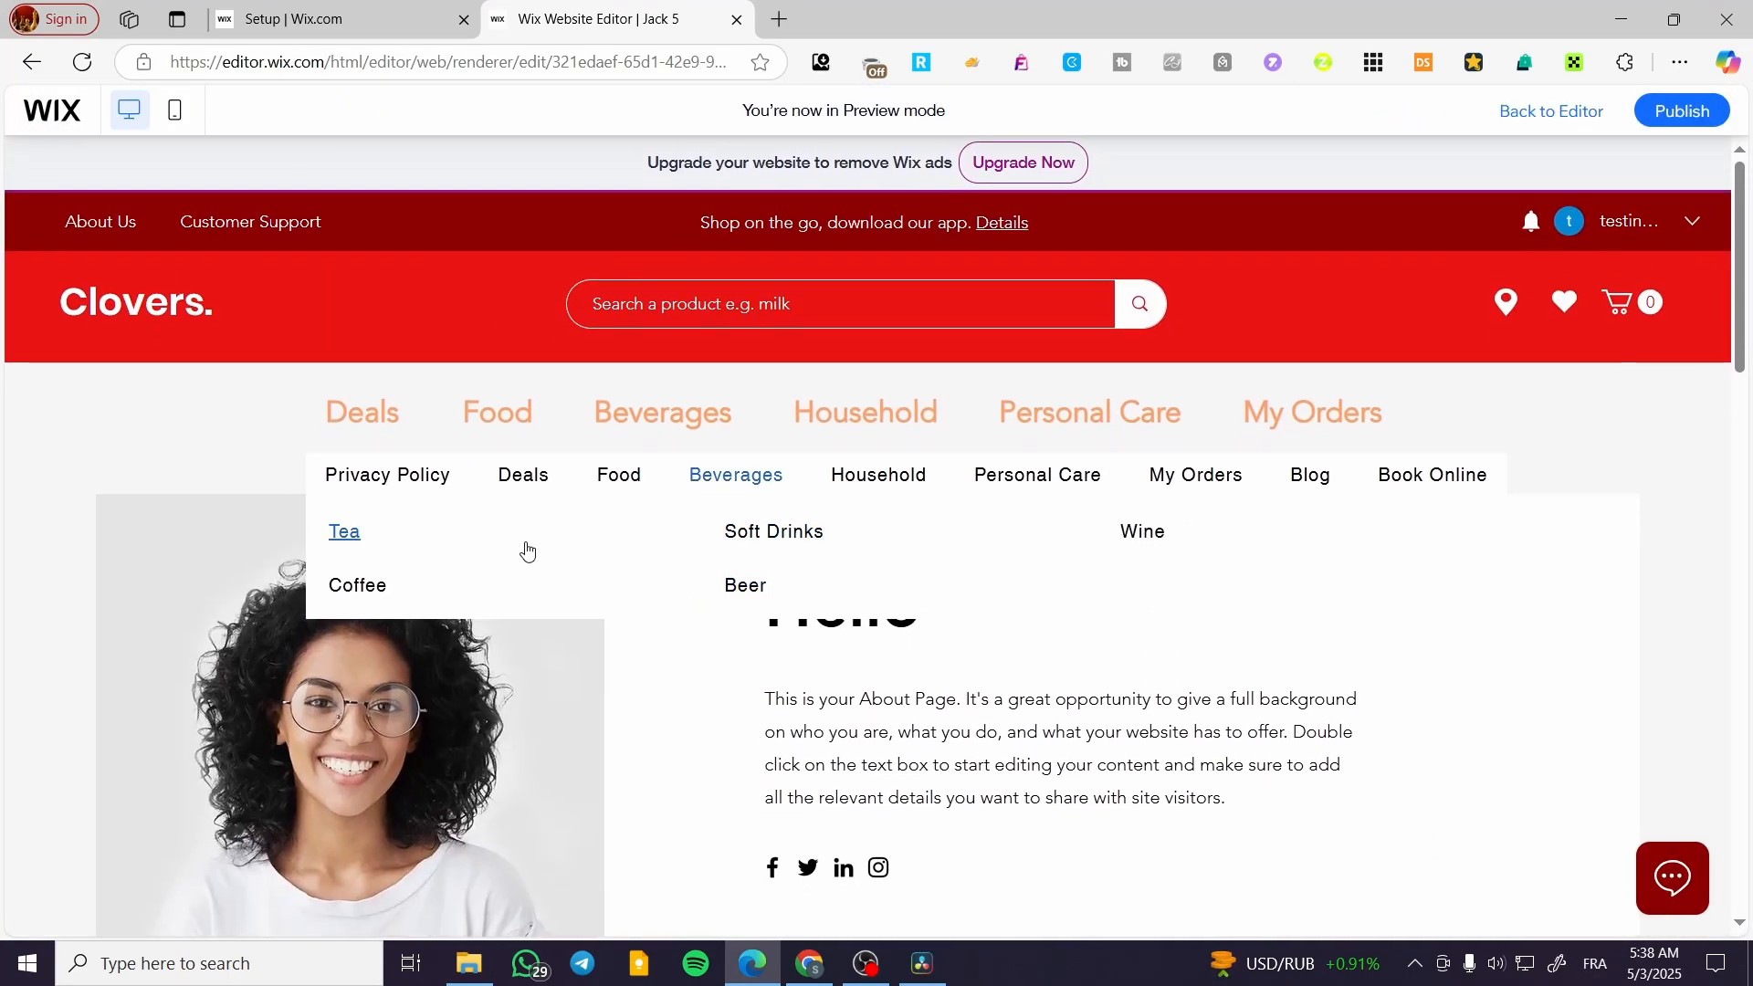
pyautogui.moveTo(528, 479)
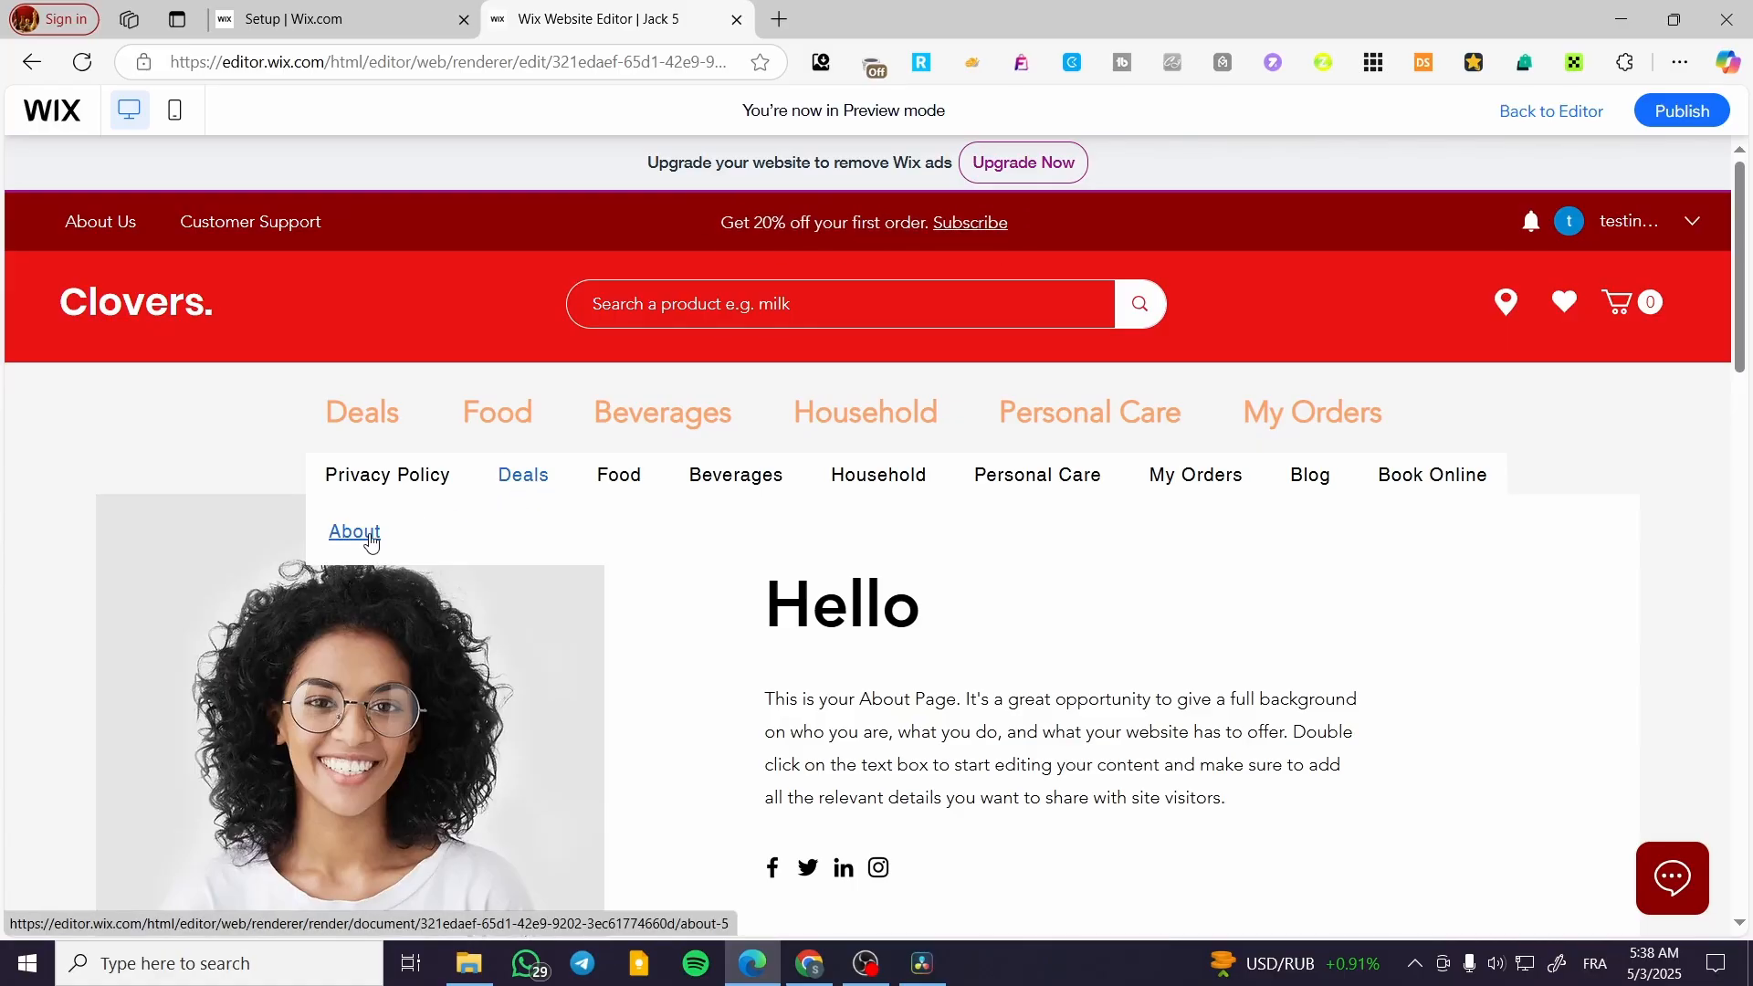
pyautogui.moveTo(516, 424)
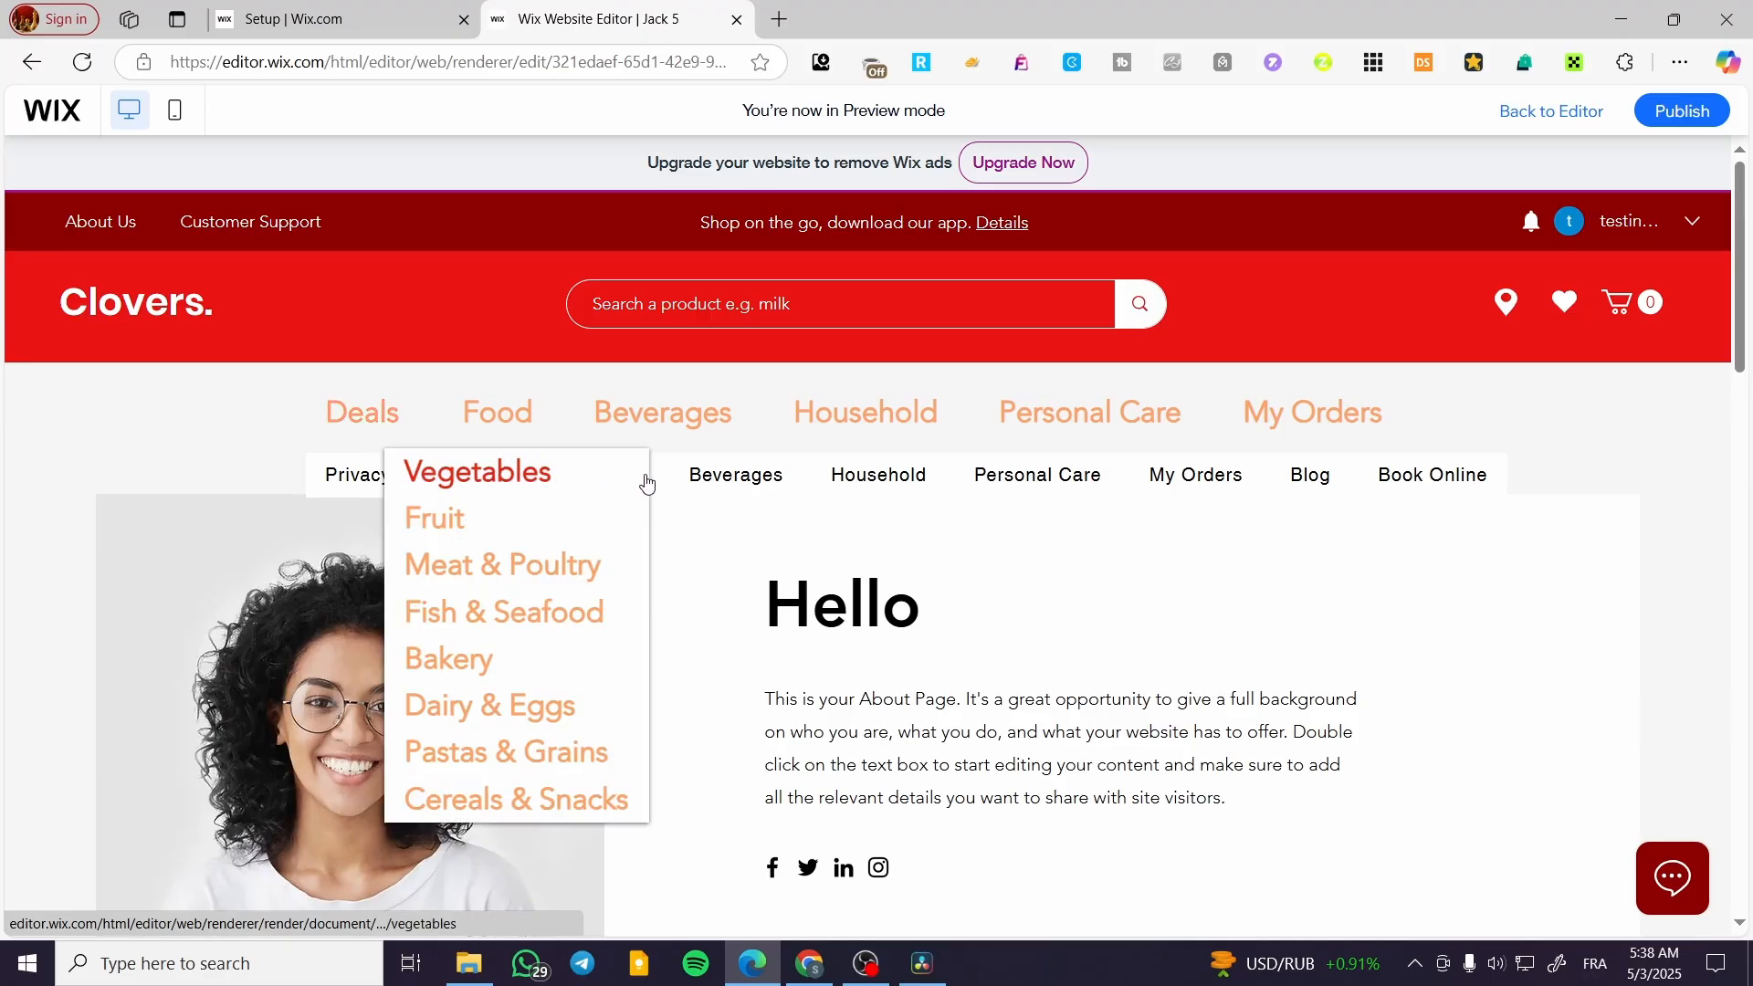
# Leave the preview, delete the added horizontal menu below the header, and save the site
pyautogui.click(1560, 113)
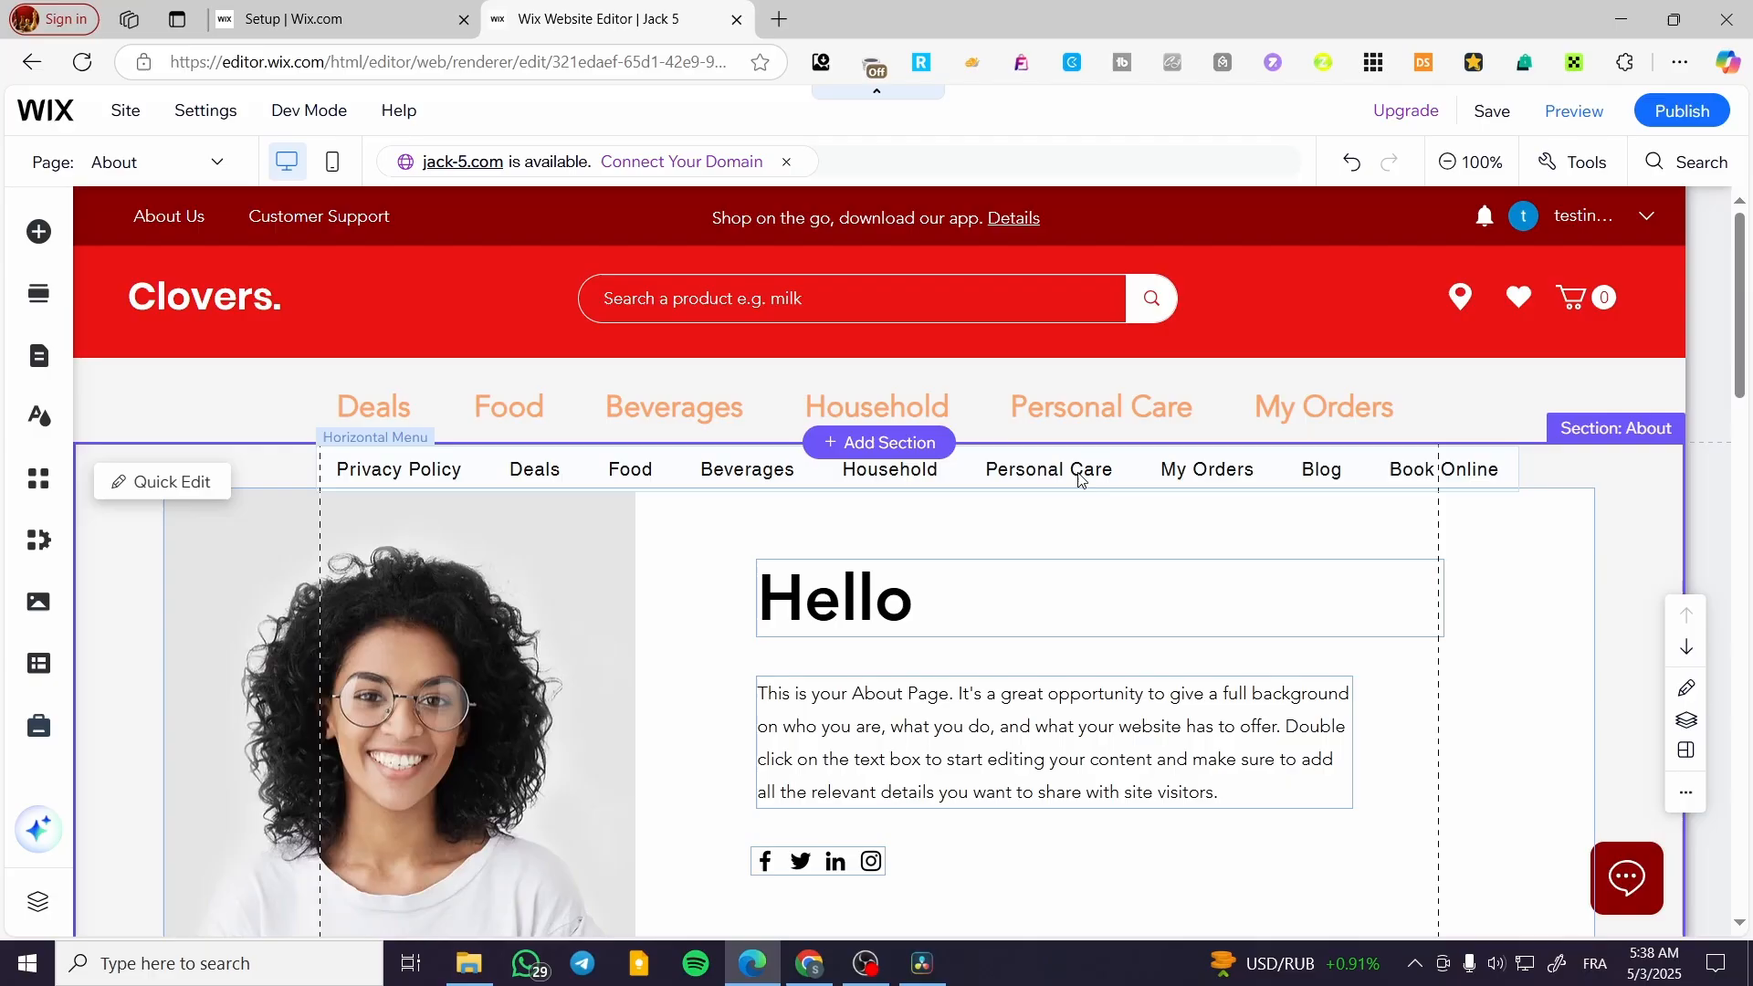
pyautogui.click(1078, 465)
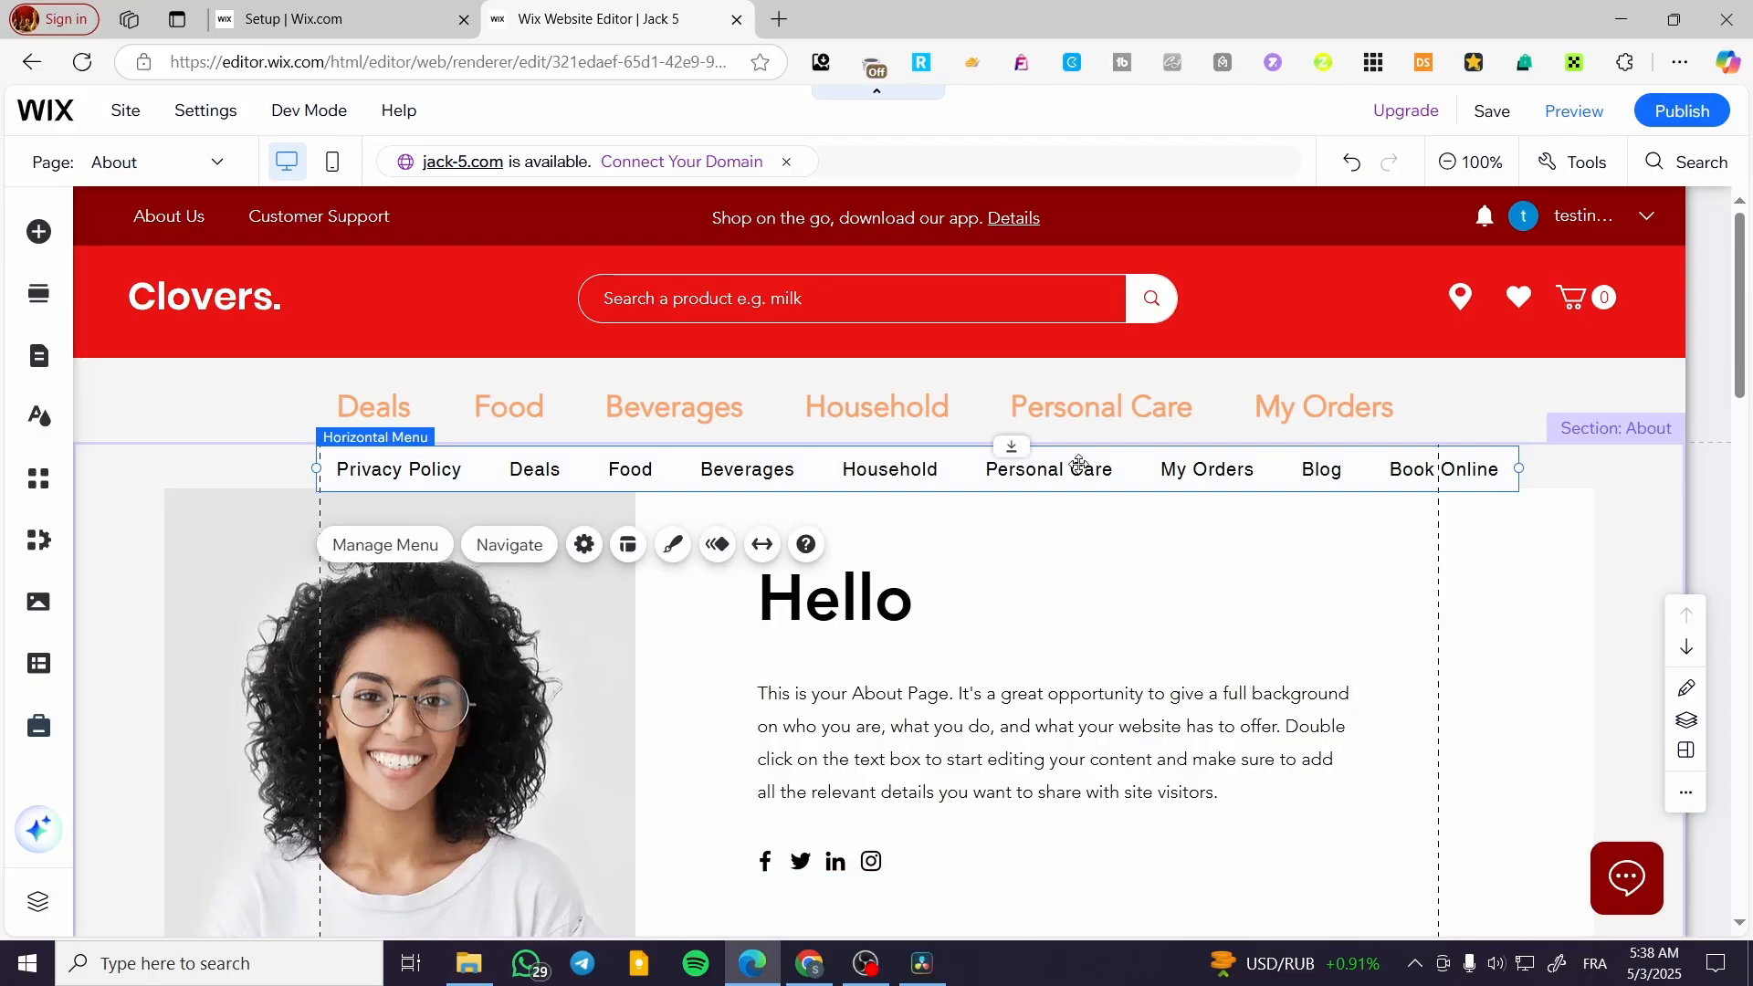
pyautogui.press('Delete')
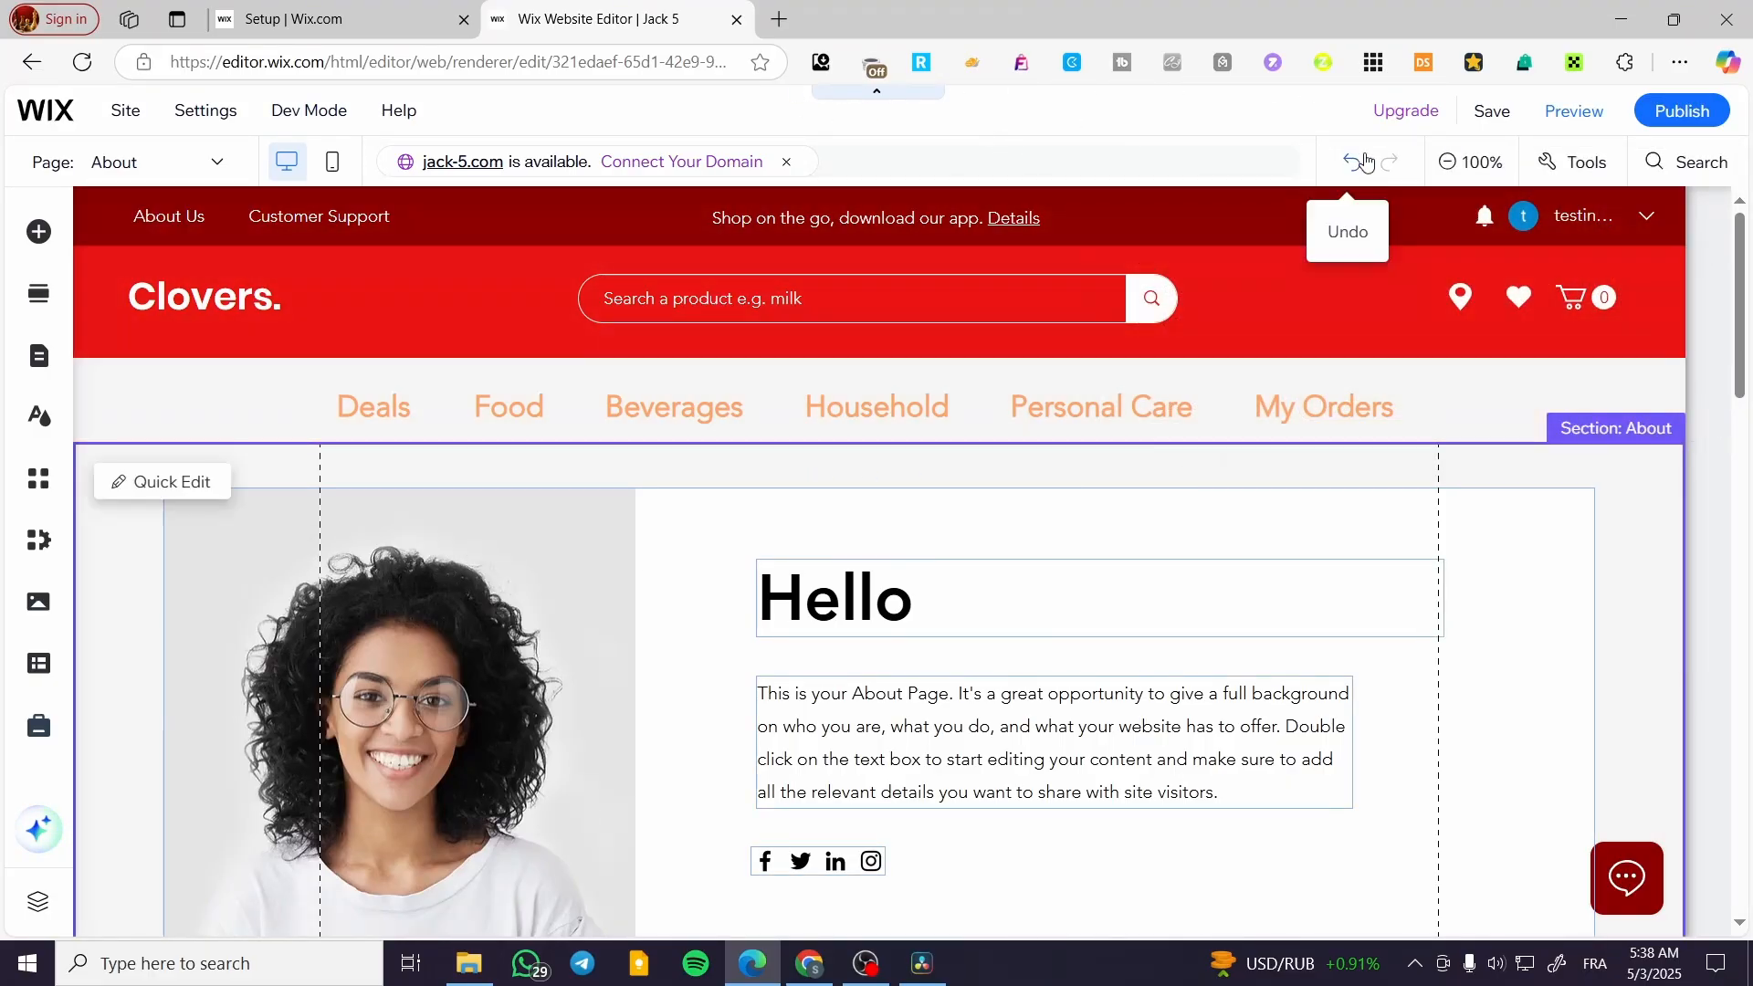
pyautogui.click(1492, 110)
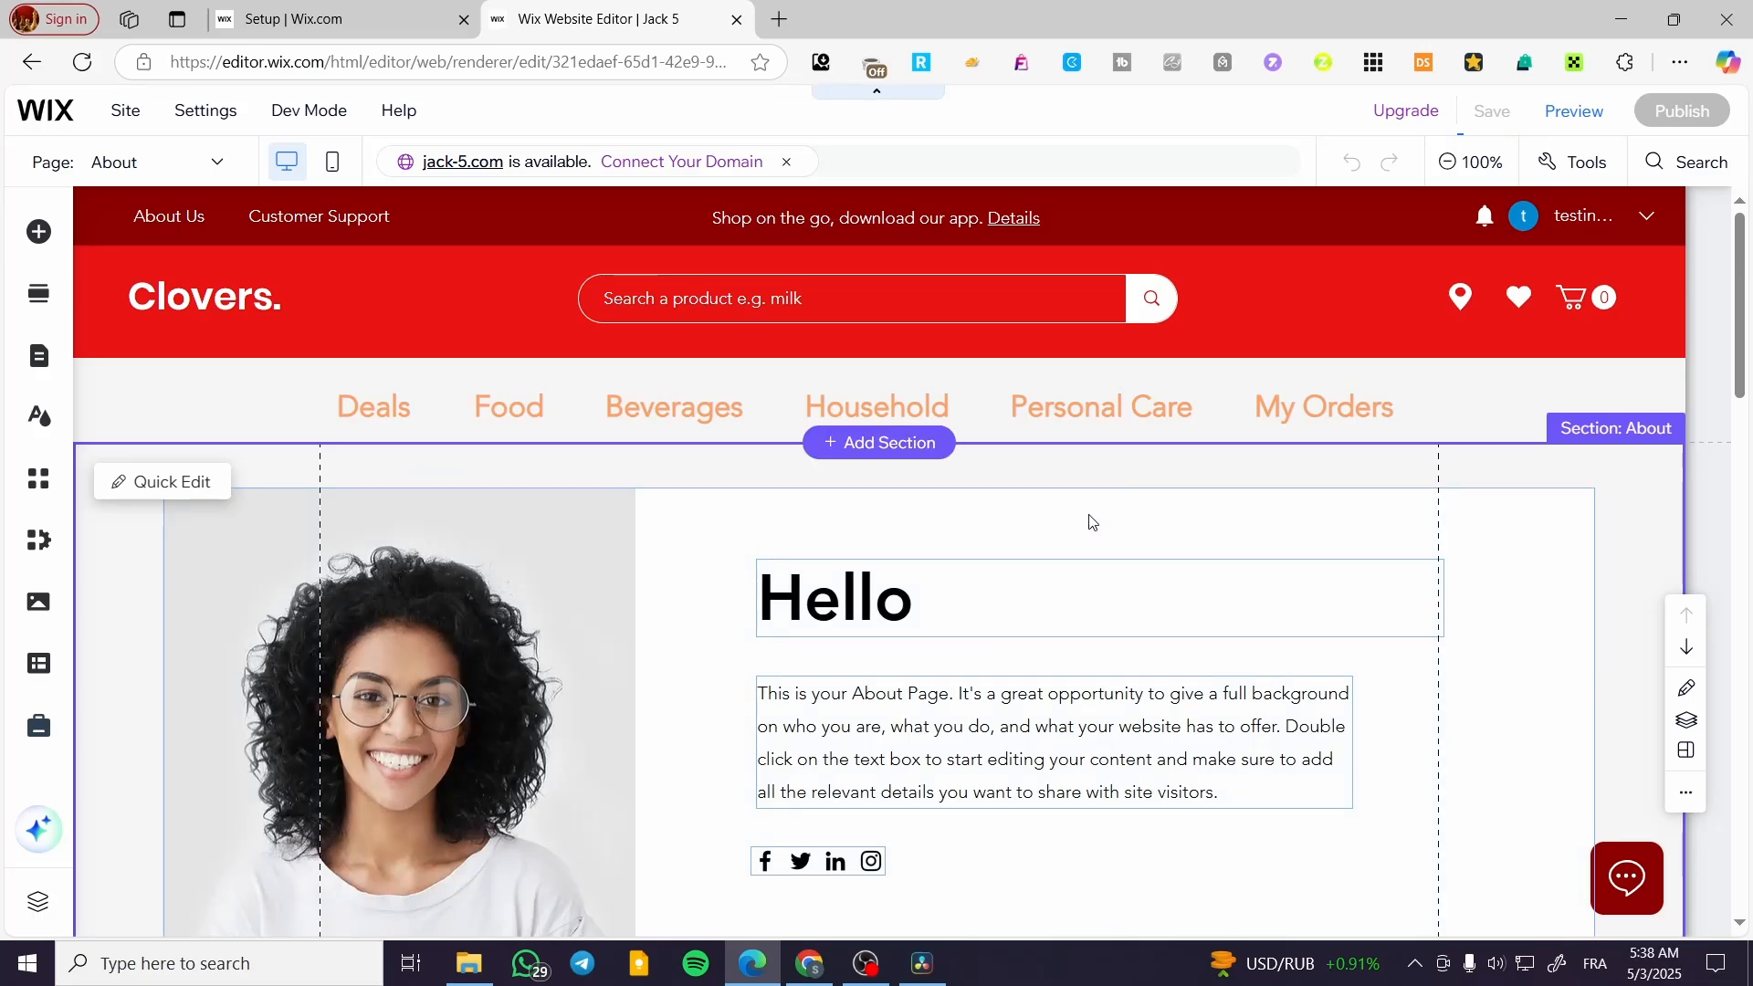
# Move the About page's photo and Hello strip up against the header's lower edge, and switch to the site's Setup dashboard
pyautogui.click(1088, 516)
pyautogui.click(1228, 278)
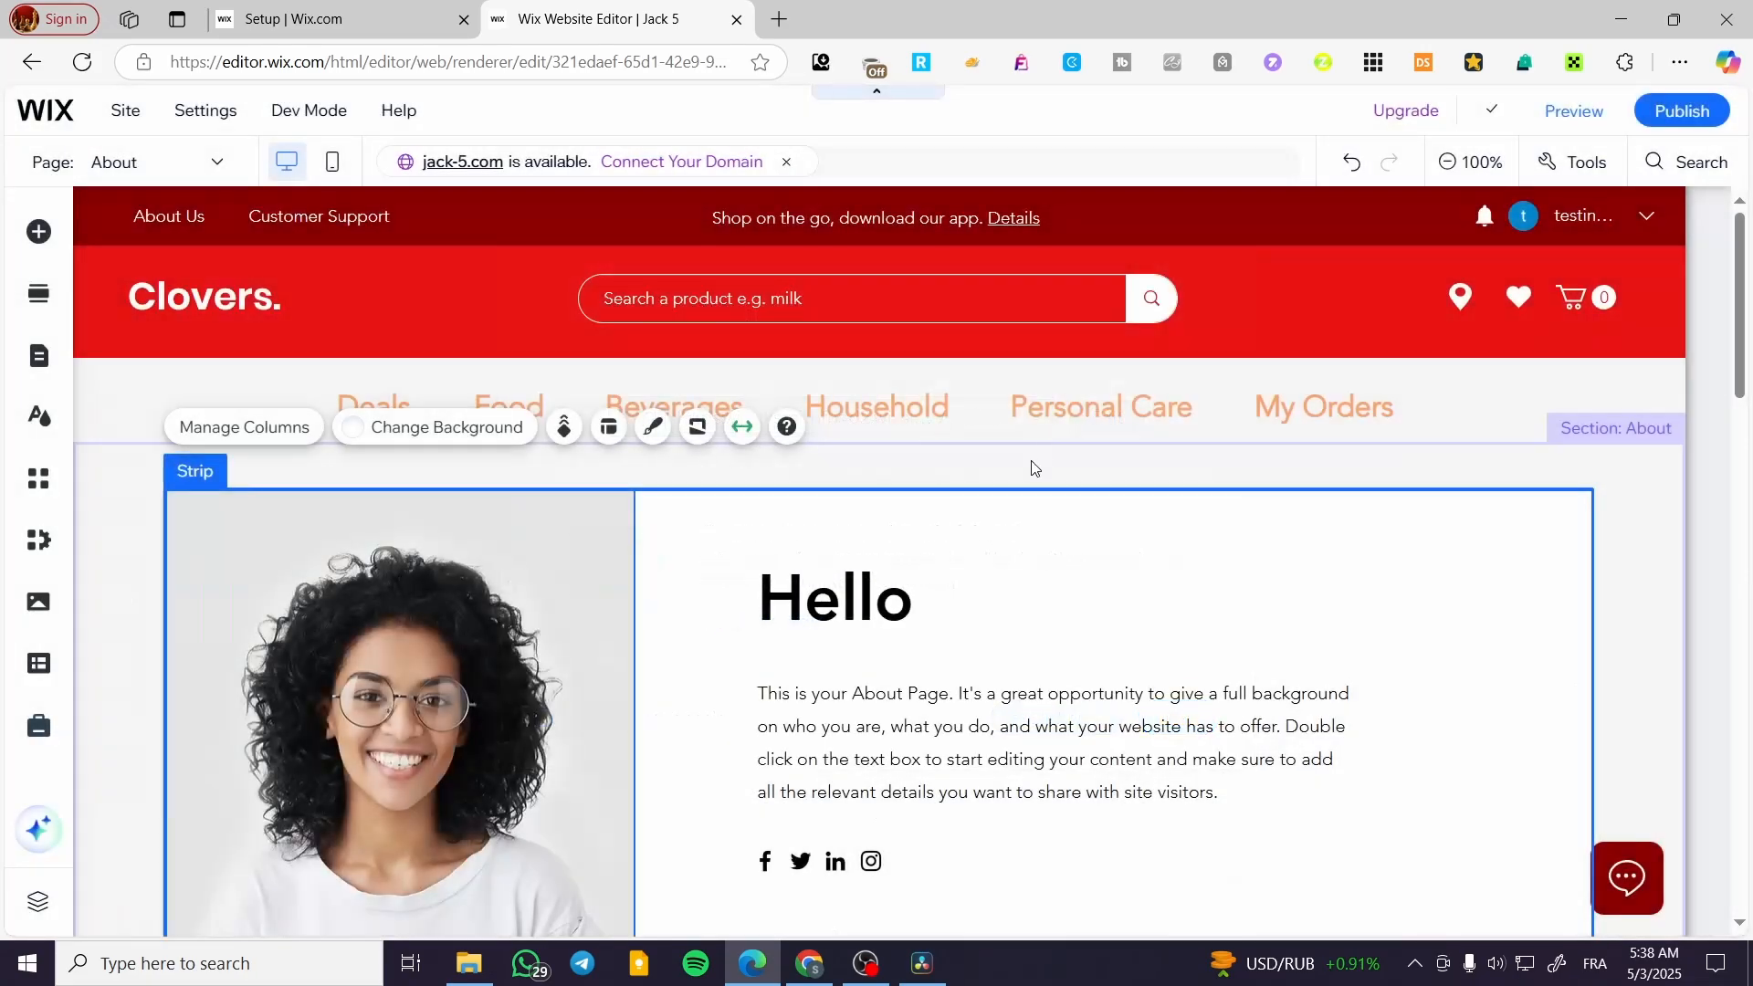
pyautogui.moveTo(978, 490); pyautogui.dragTo(979, 445)
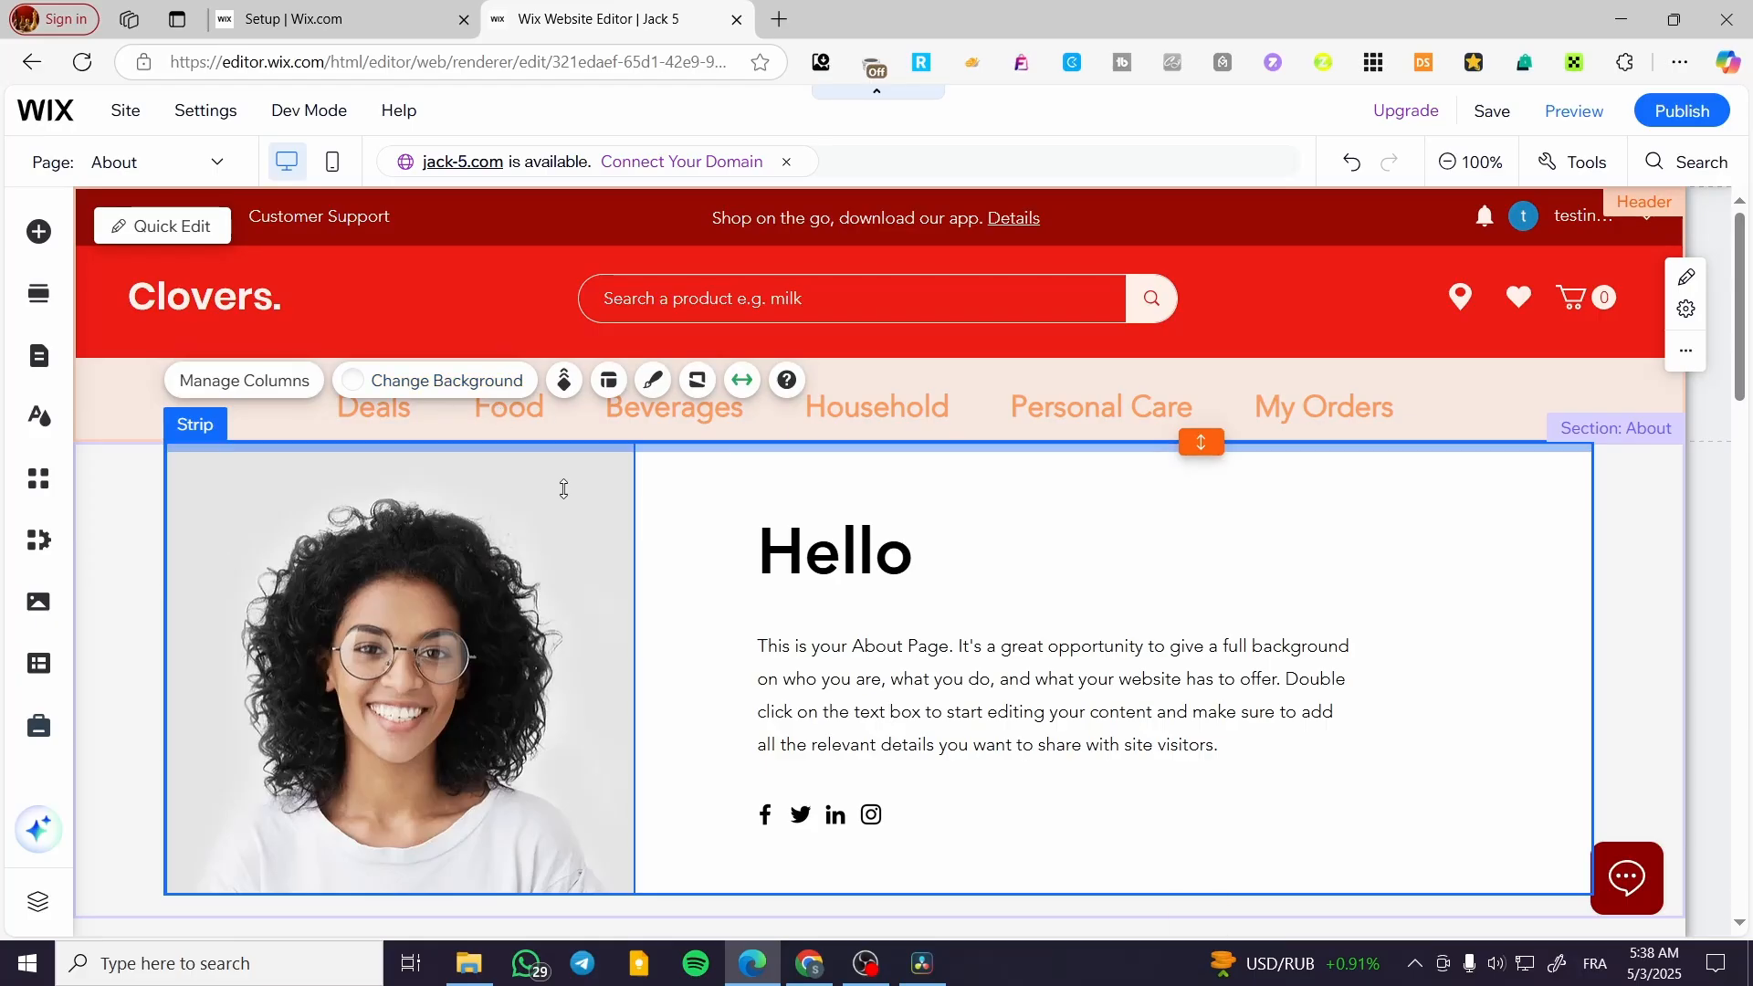
pyautogui.click(337, 18)
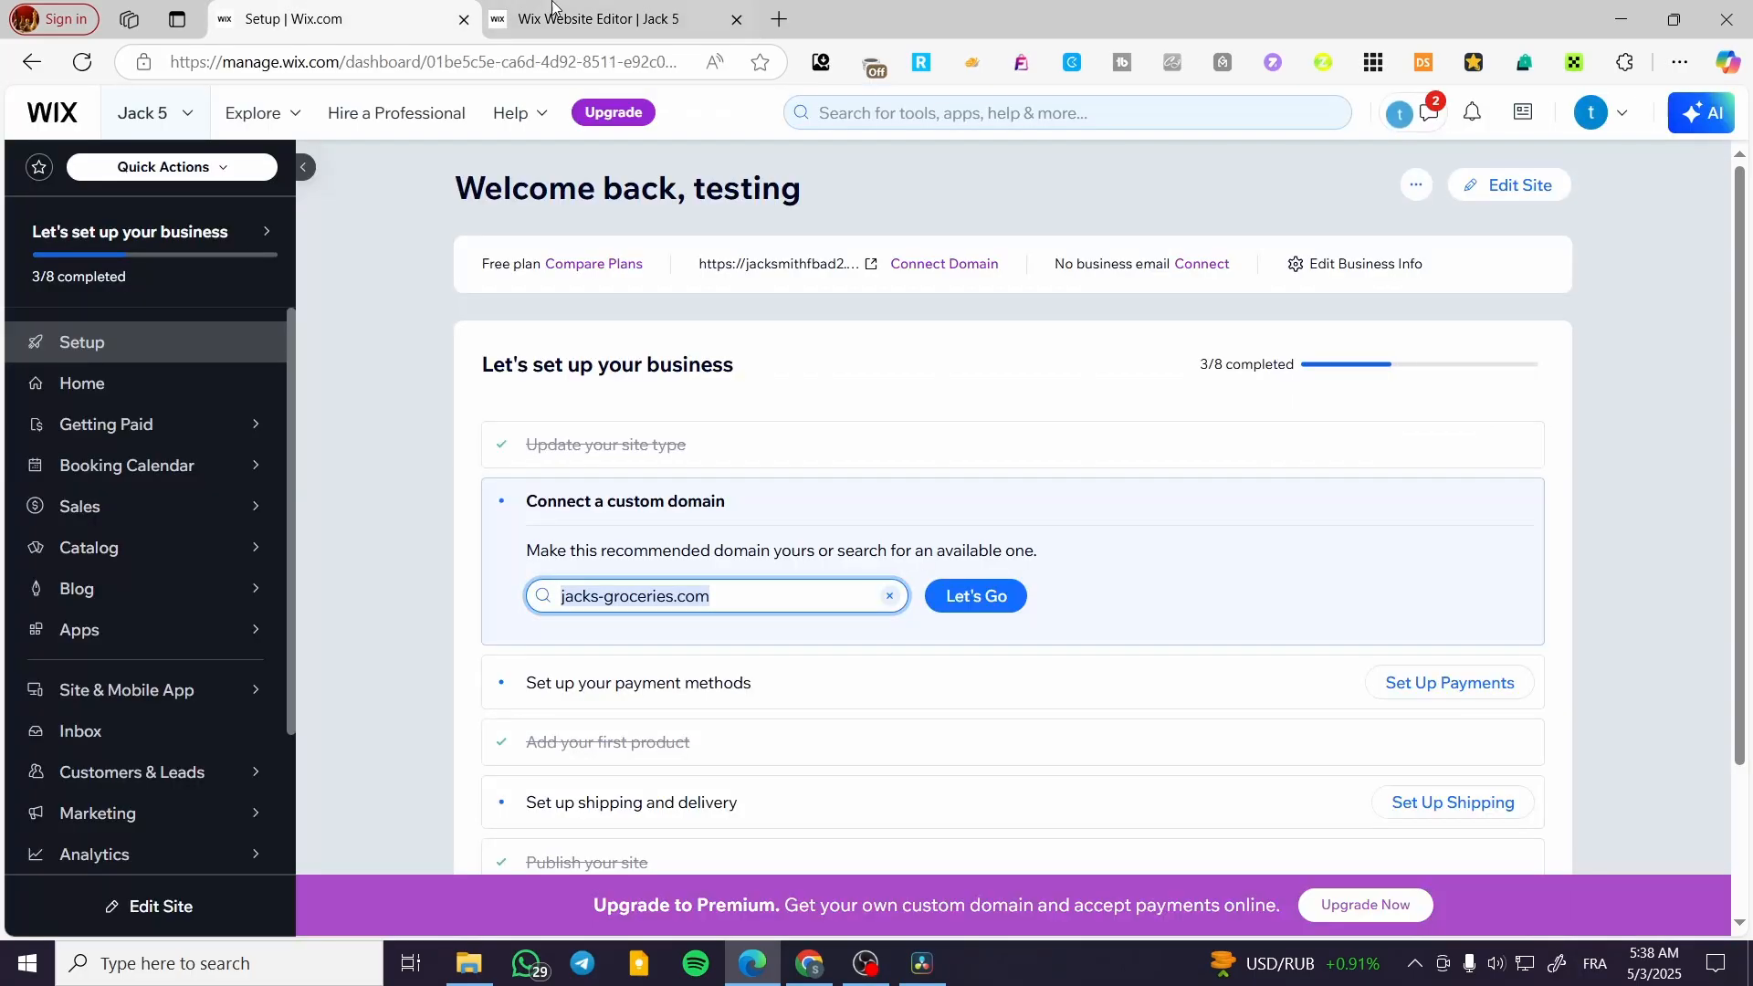